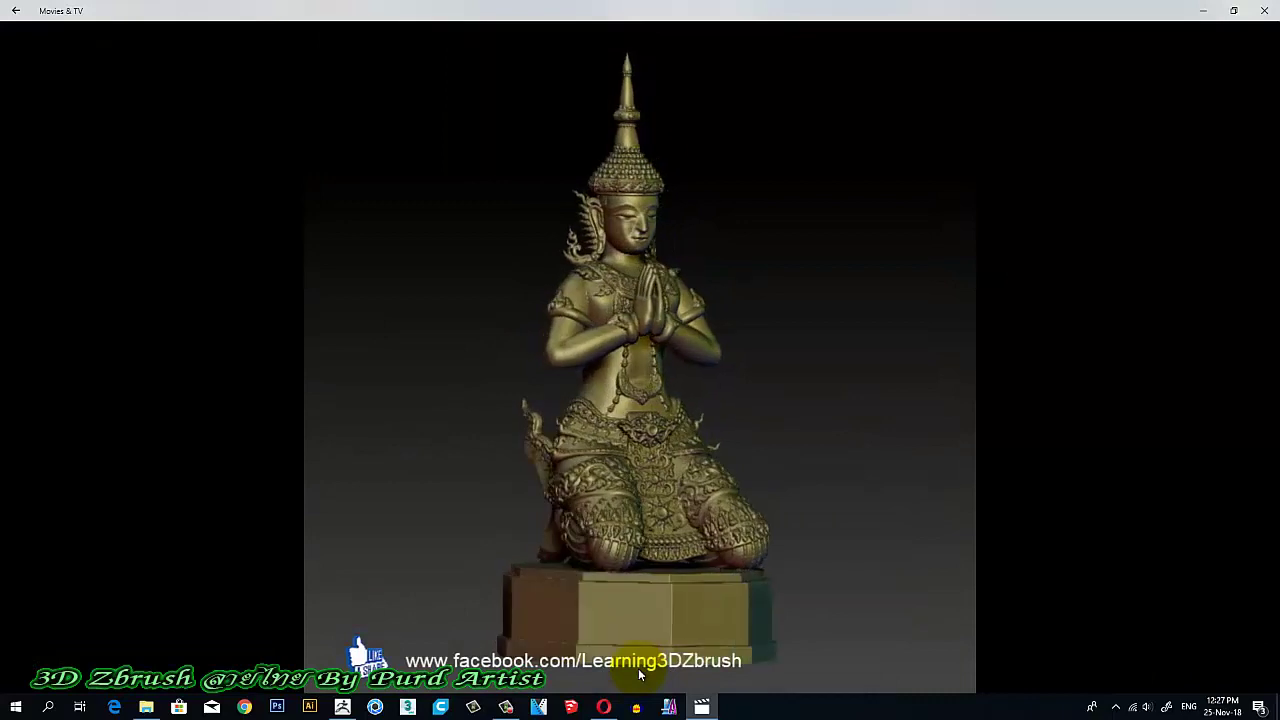
# Replay the Previwe video to view the kneeling statue's turntable rotation.
pyautogui.moveTo(640, 673)
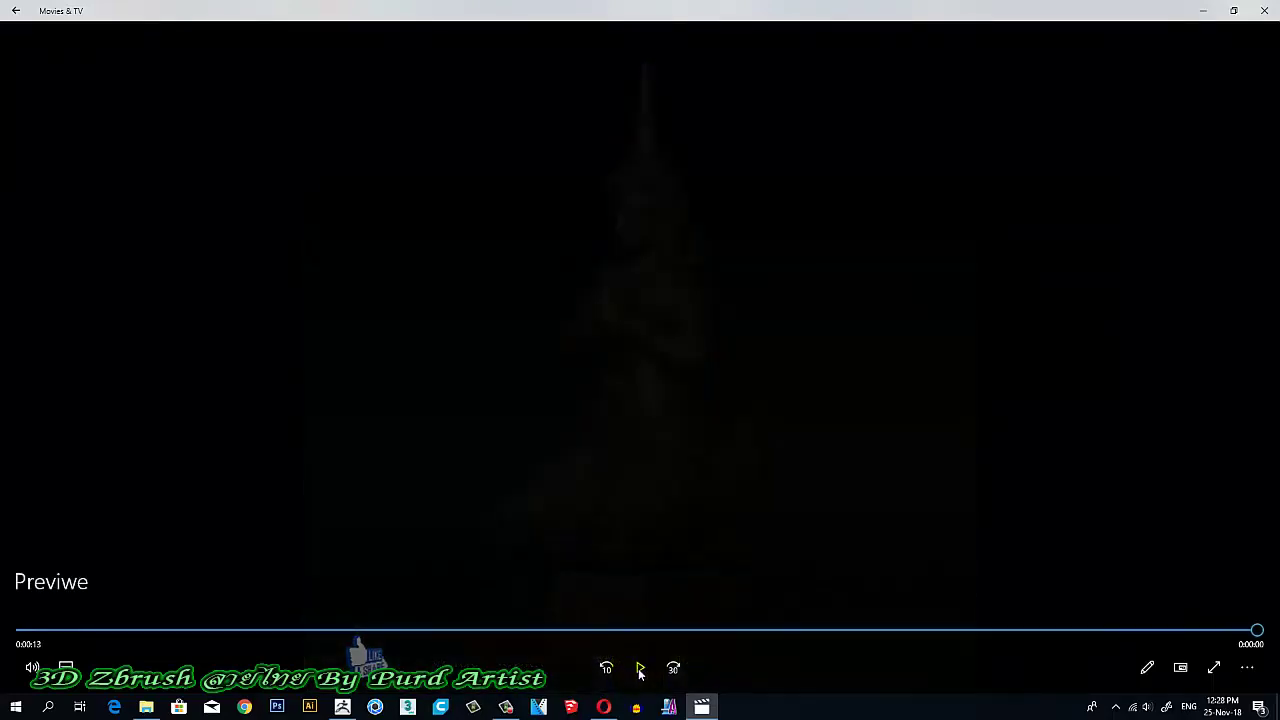
pyautogui.click(640, 669)
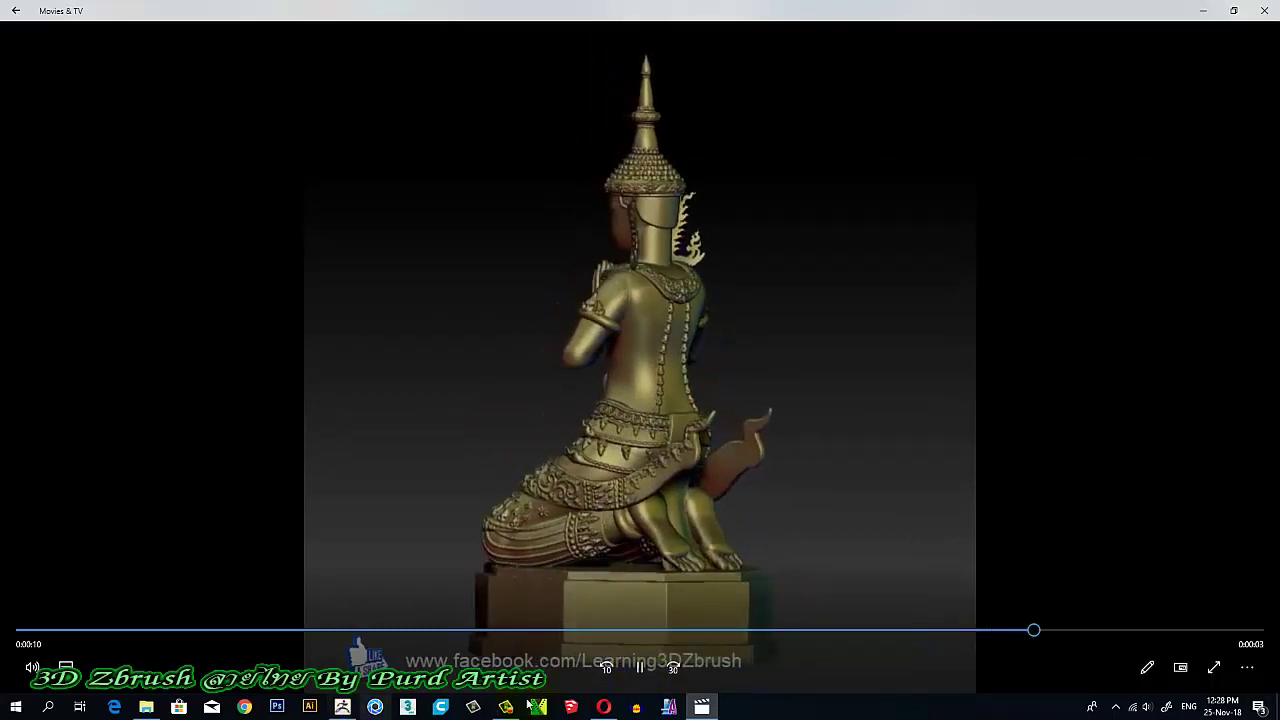
pyautogui.press('space')
# Switch to ZBrush and dock the Movie palette in the tray beside the canvas.
pyautogui.click(342, 707)
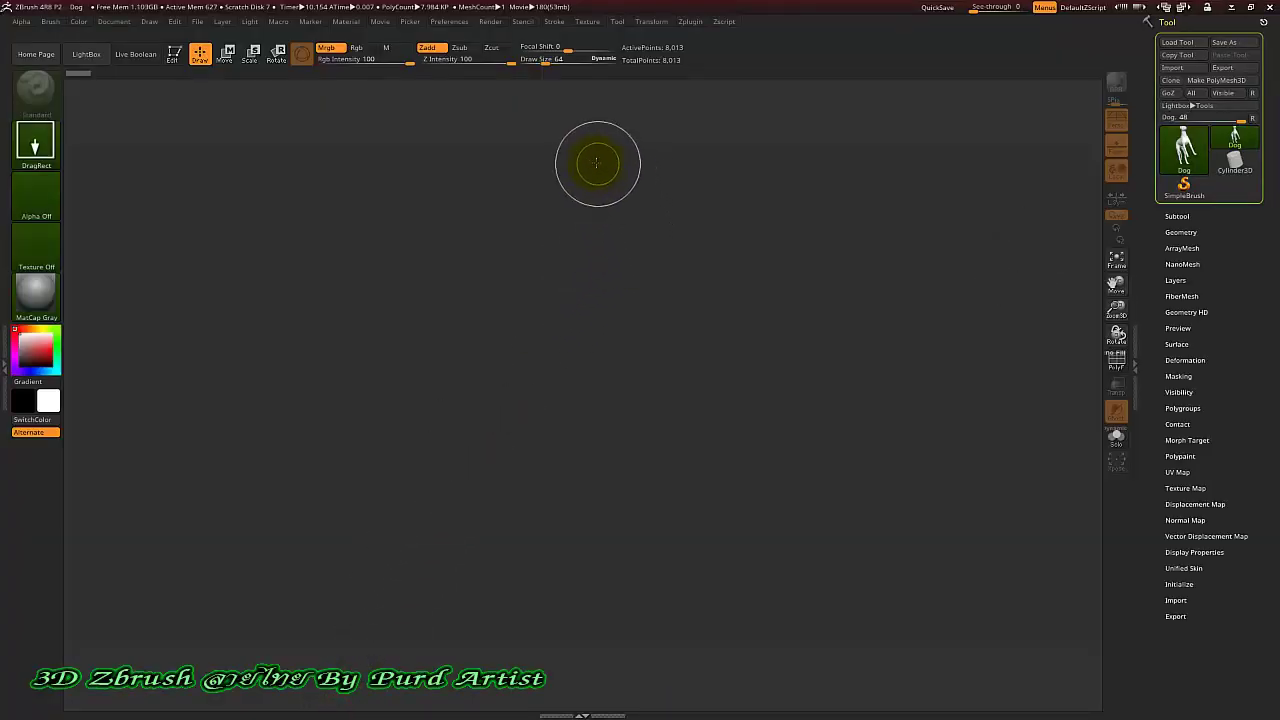
pyautogui.click(385, 22)
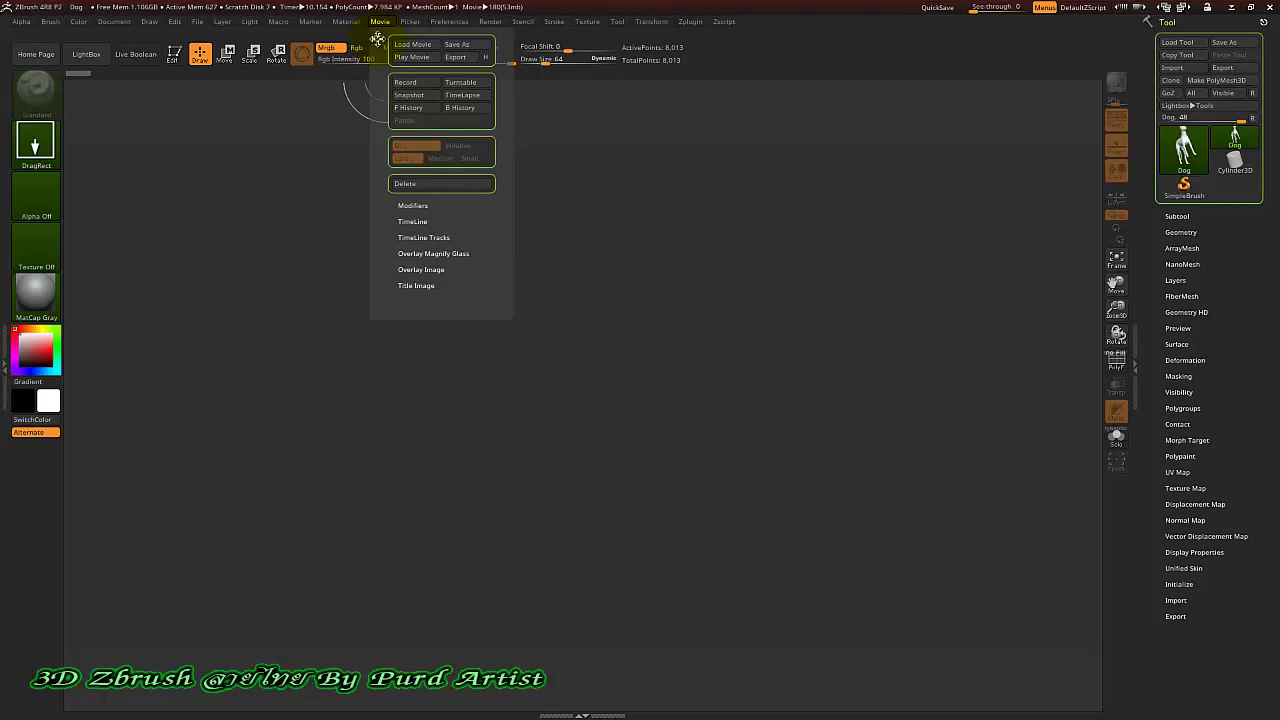
pyautogui.moveTo(377, 38); pyautogui.dragTo(40, 60)
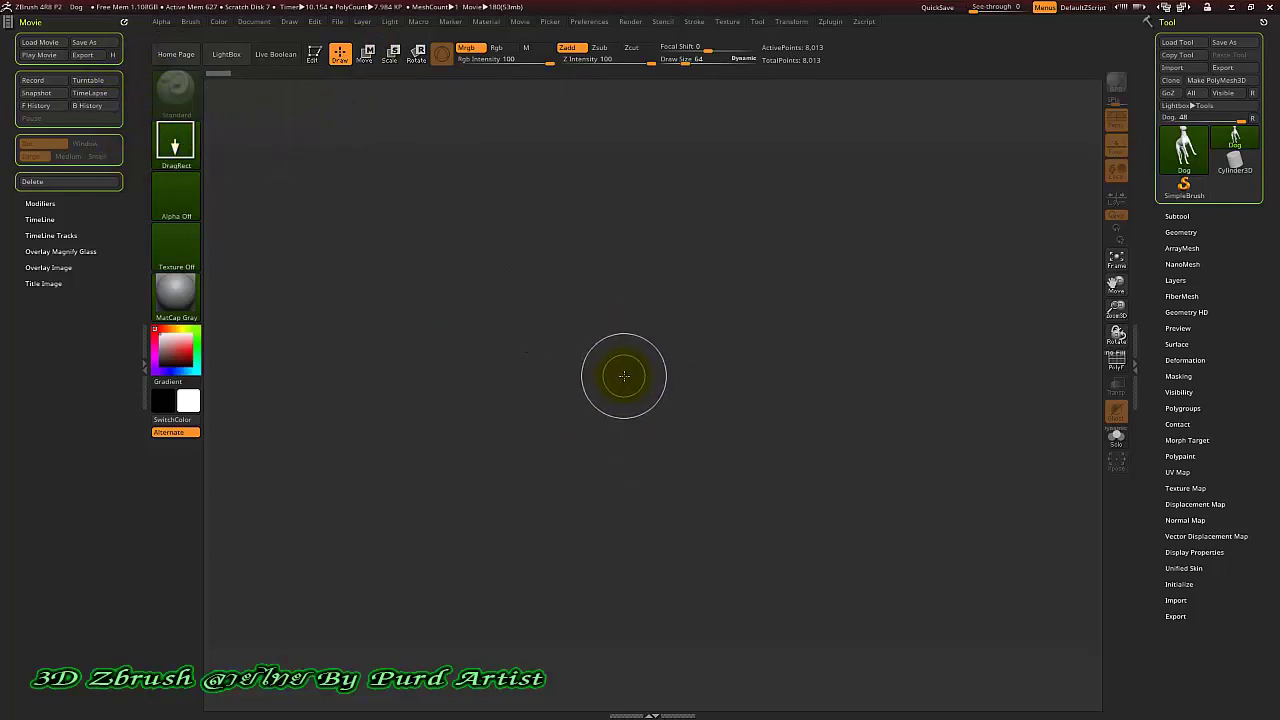
# Bring the dog model onto the canvas, enable Edit mode and rotate the dog.
pyautogui.press('f')
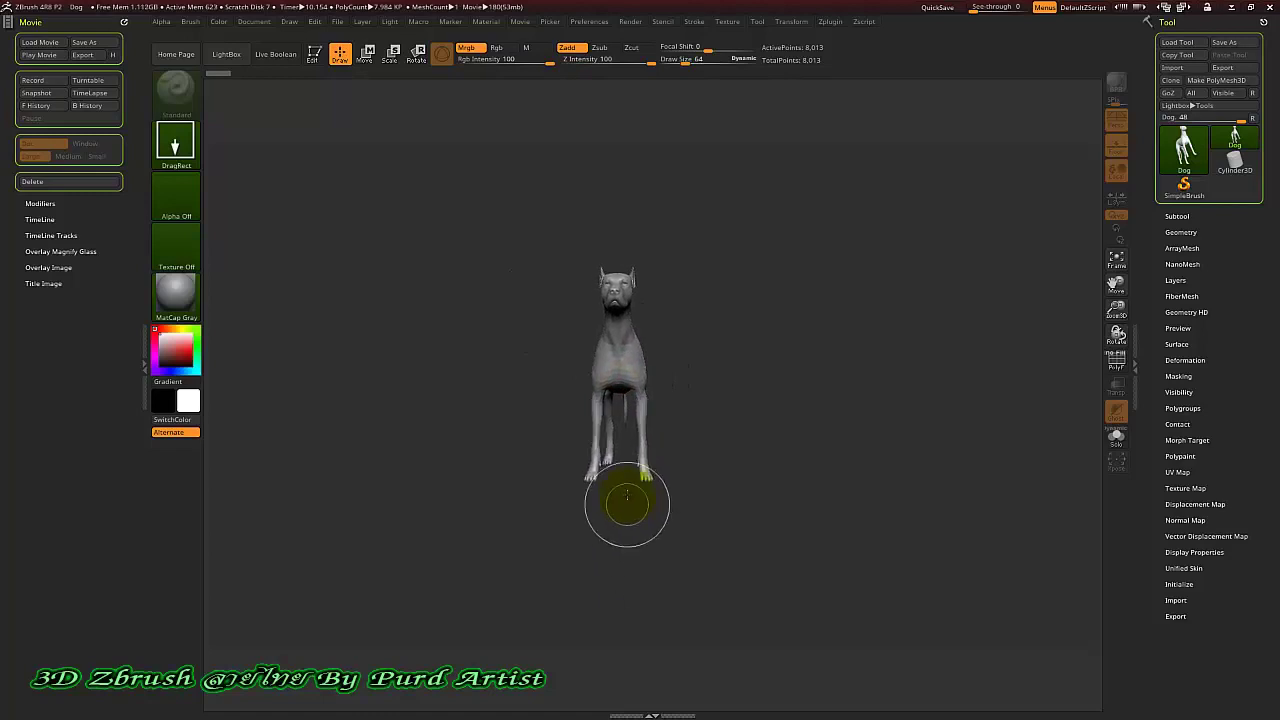
pyautogui.click(322, 57)
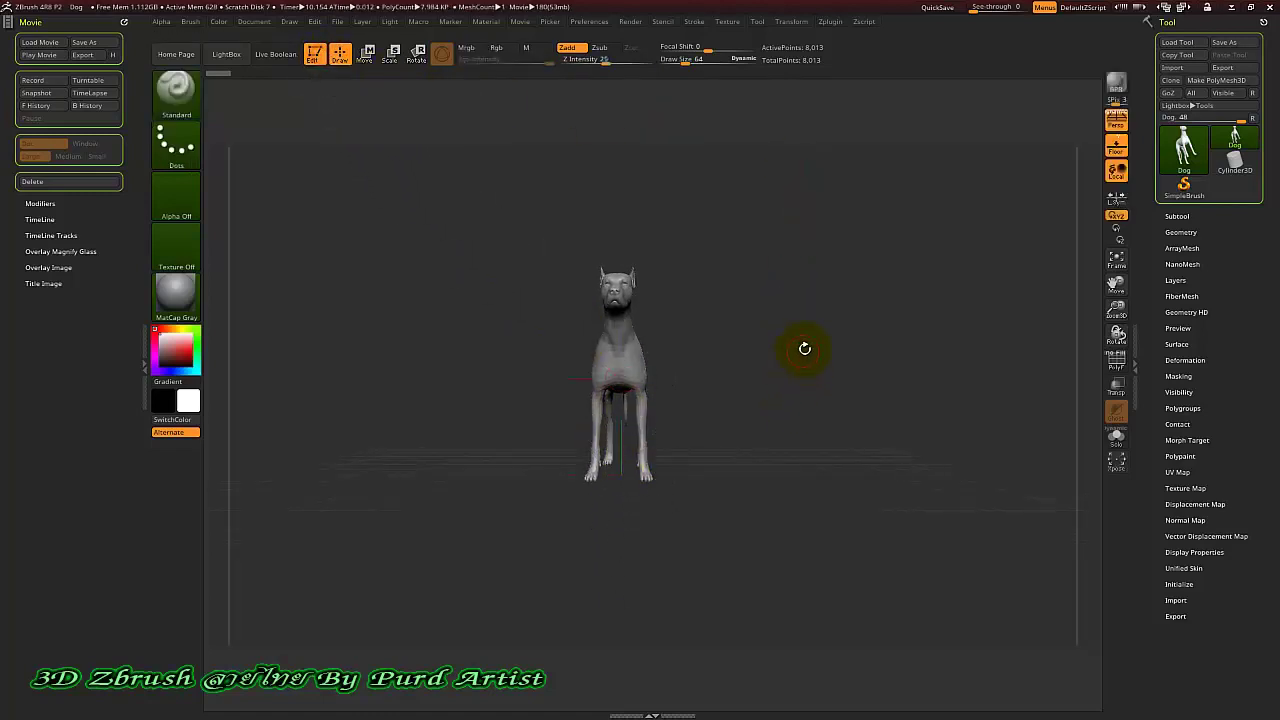
pyautogui.moveTo(807, 385); pyautogui.dragTo(765, 403)
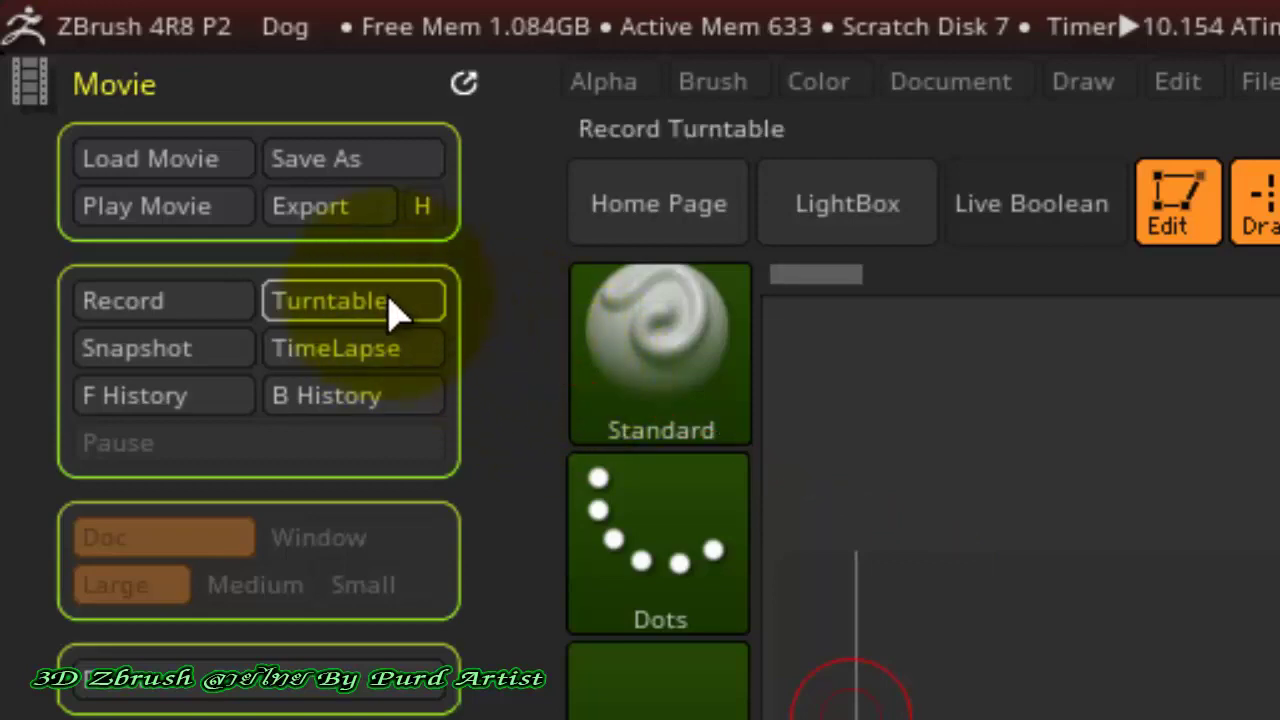
# Record a turntable movie of the dog at Large size and play it back.
pyautogui.click(397, 312)
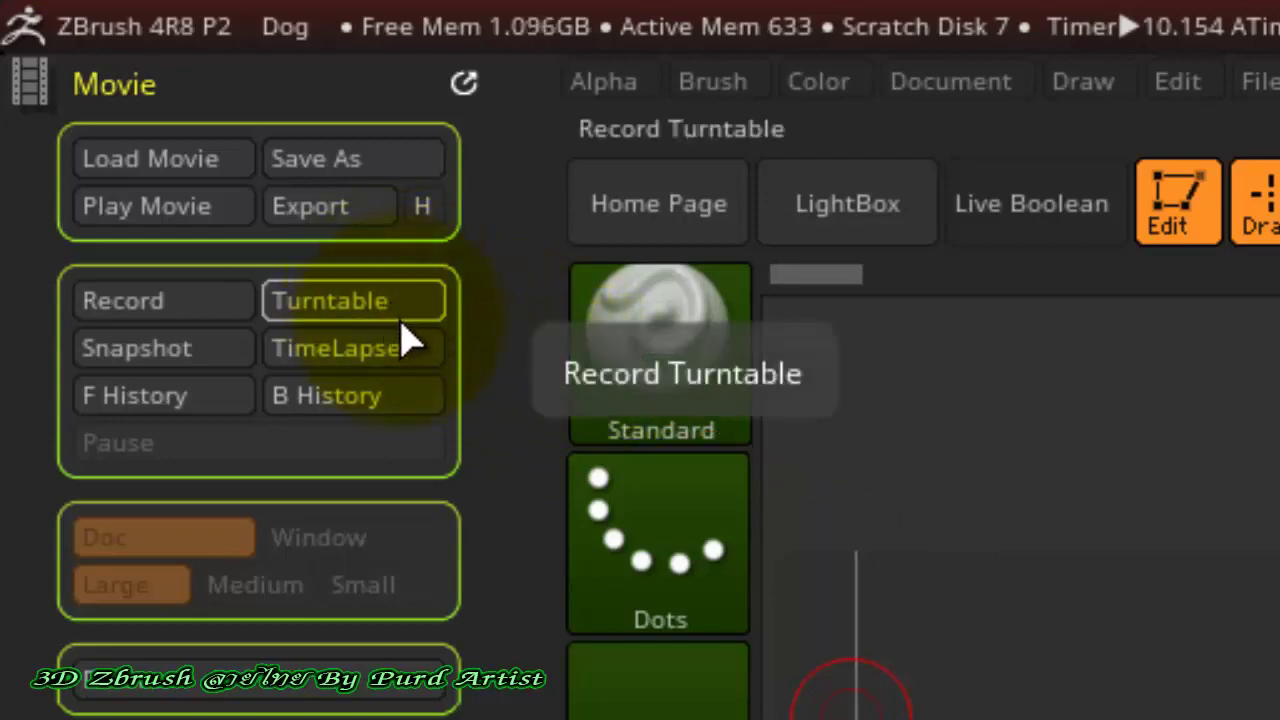
pyautogui.click(406, 302)
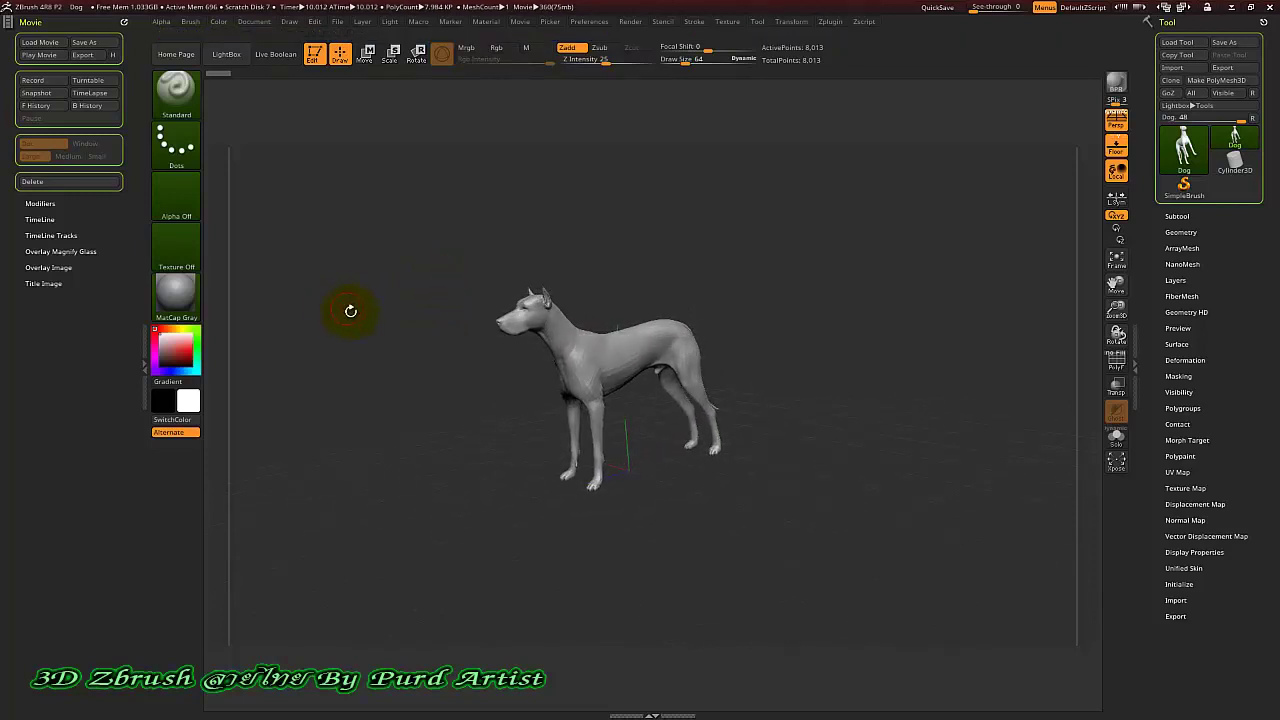
pyautogui.keyDown('shift'); pyautogui.moveTo(343, 306); pyautogui.dragTo(320, 260); pyautogui.keyUp('shift')
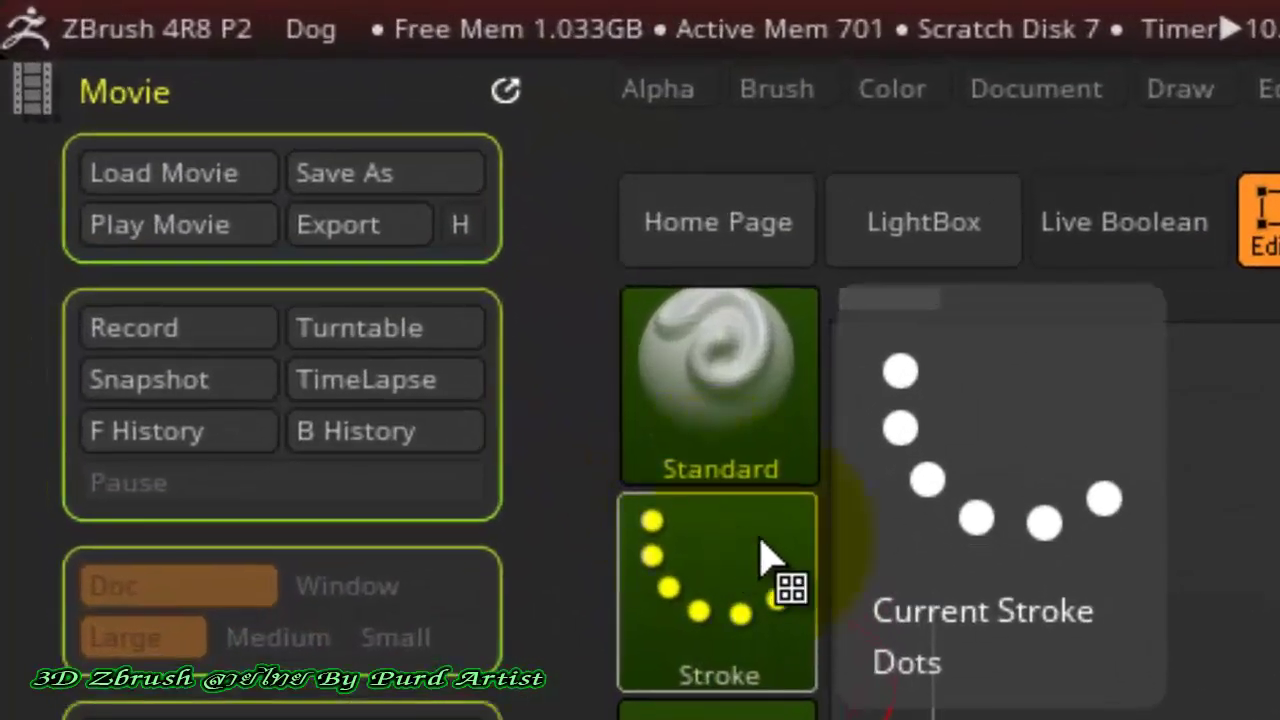
pyautogui.click(206, 145)
pyautogui.moveTo(1115, 557)
pyautogui.mouseDown()
pyautogui.moveTo(1065, 552)
pyautogui.moveTo(430, 325)
pyautogui.moveTo(330, 285)
pyautogui.moveTo(286, 249)
pyautogui.mouseUp()
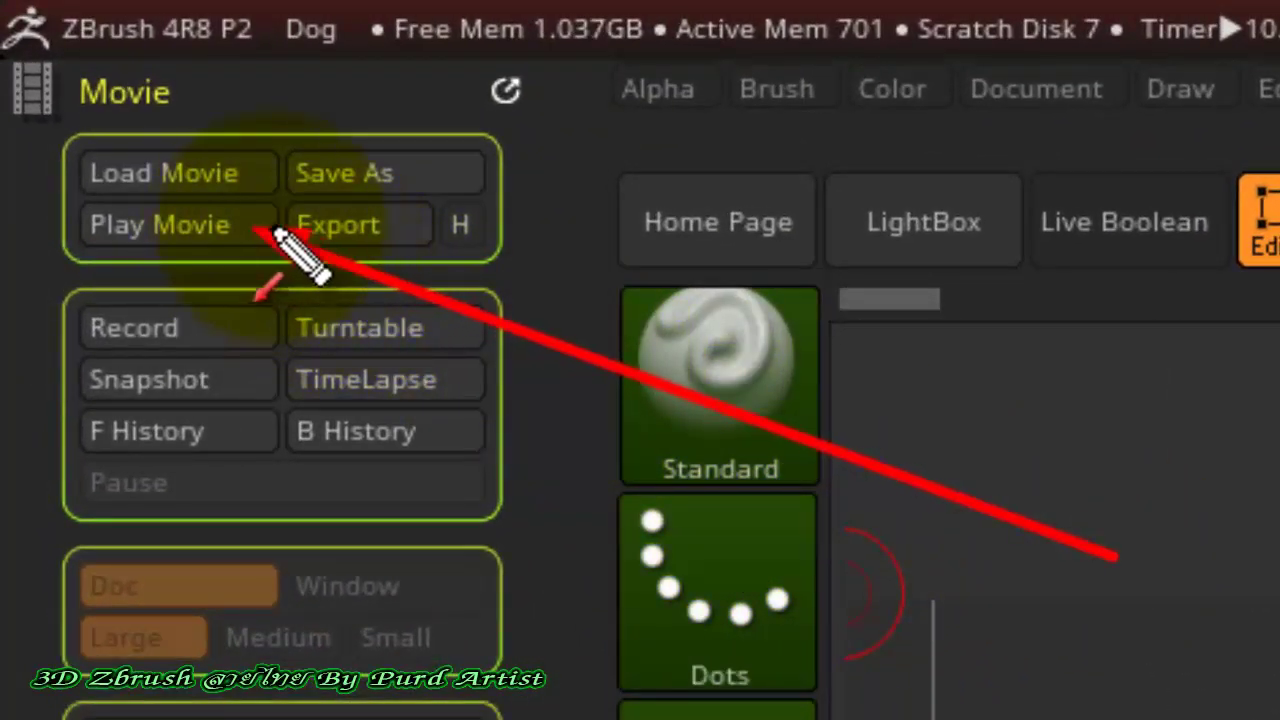
pyautogui.press('Escape')
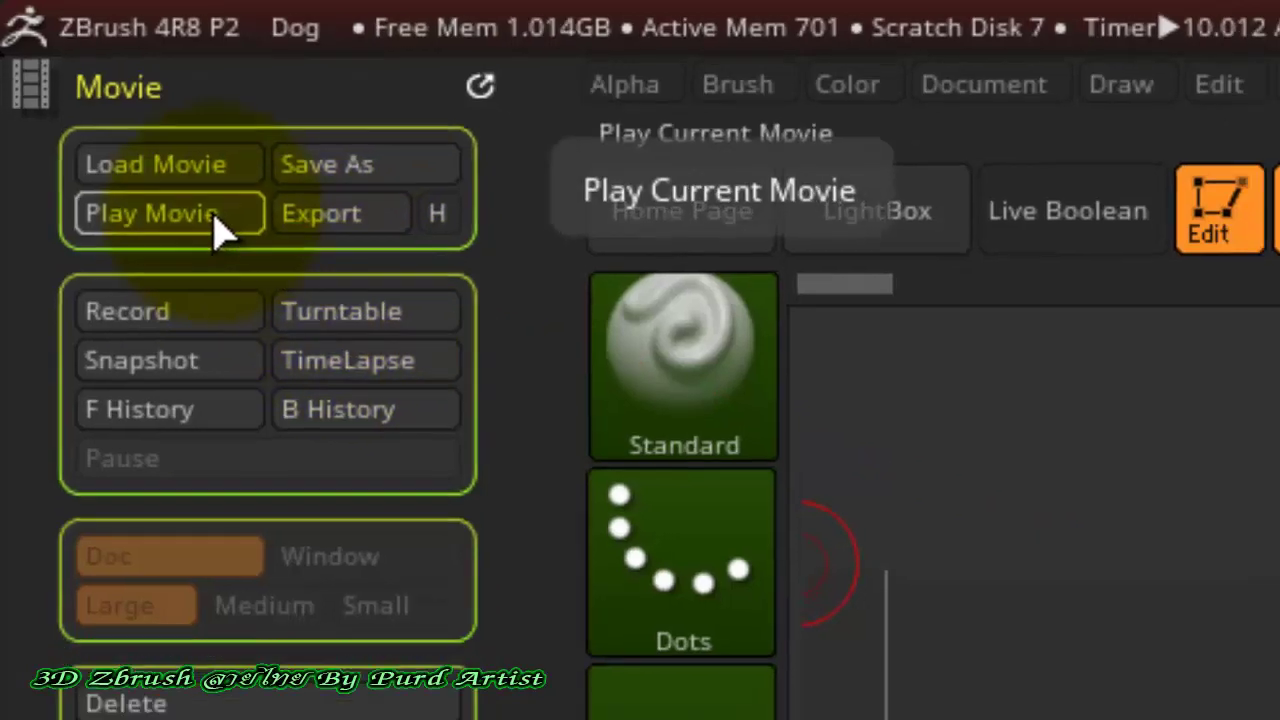
pyautogui.click(213, 222)
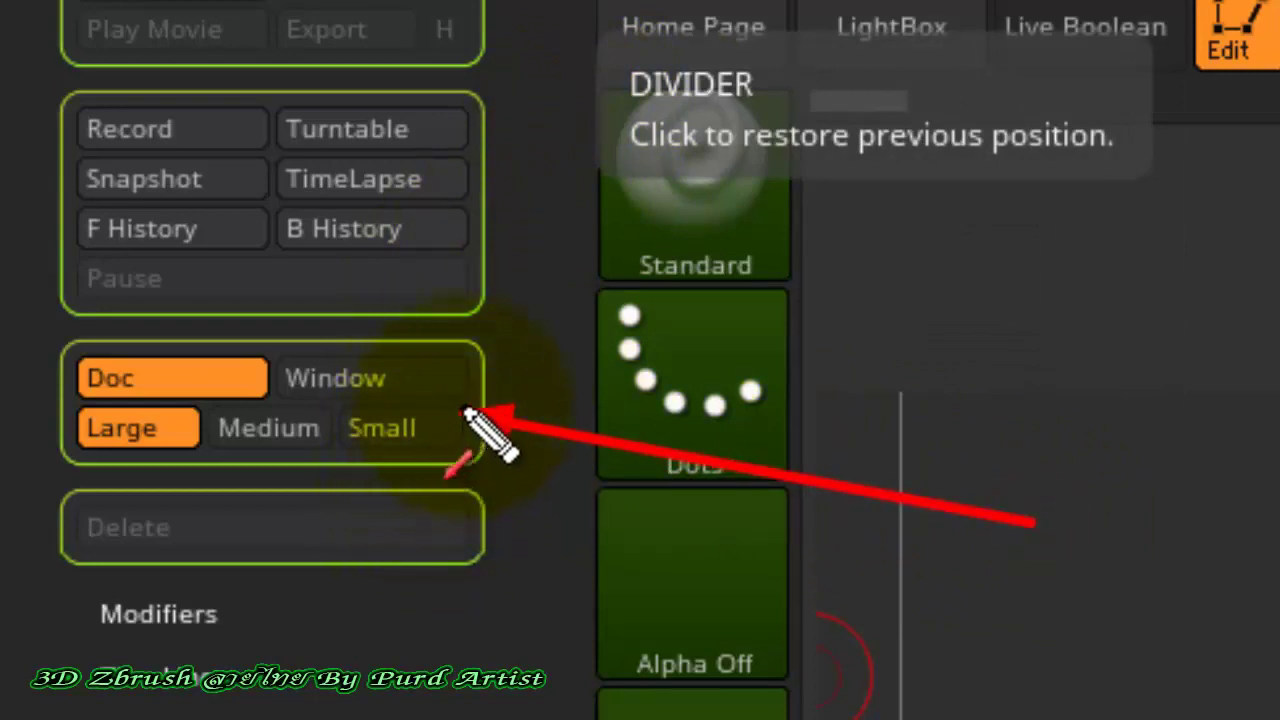
# Record a turntable movie of the dog at Small size, play it back and delete it without saving.
pyautogui.click(25, 313)
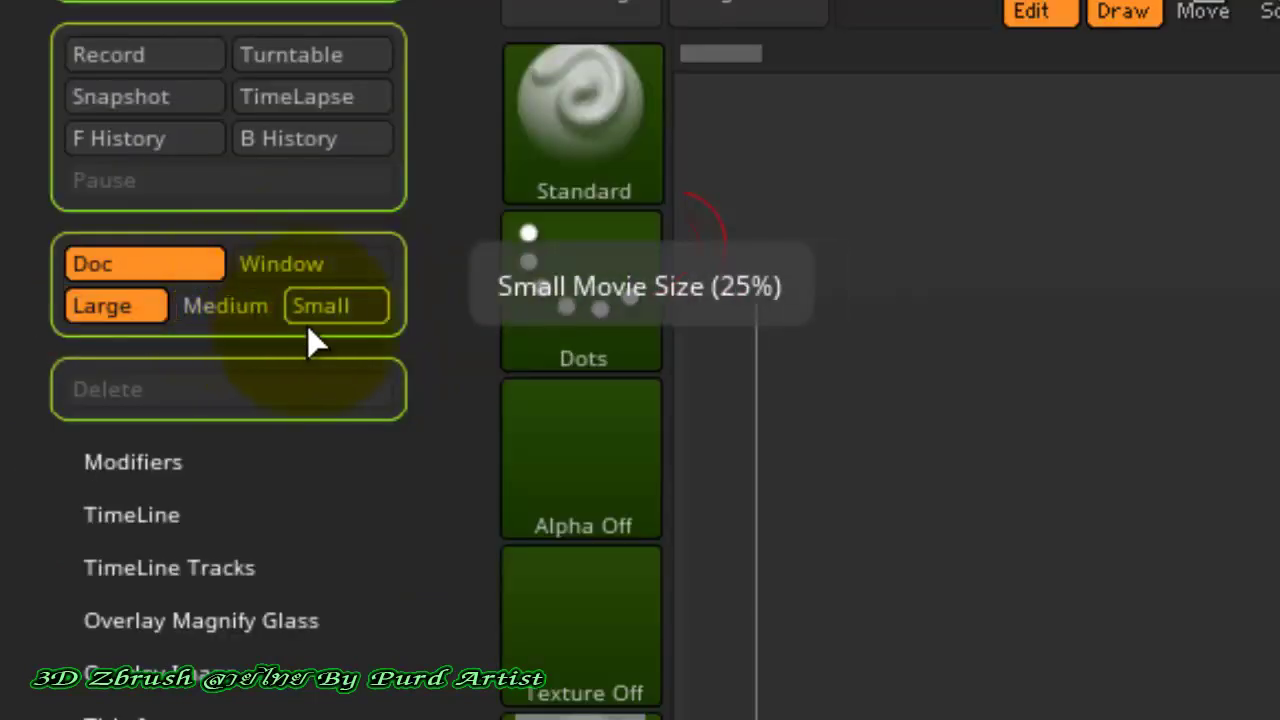
pyautogui.click(337, 310)
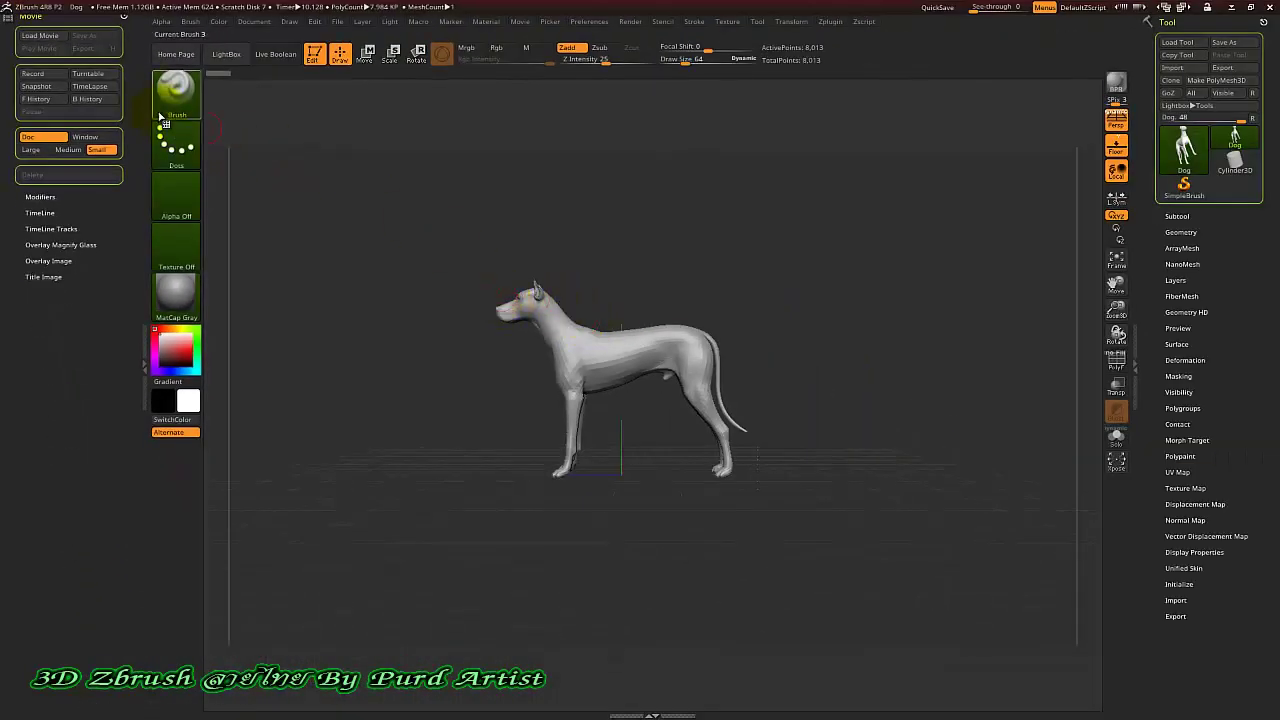
pyautogui.click(90, 74)
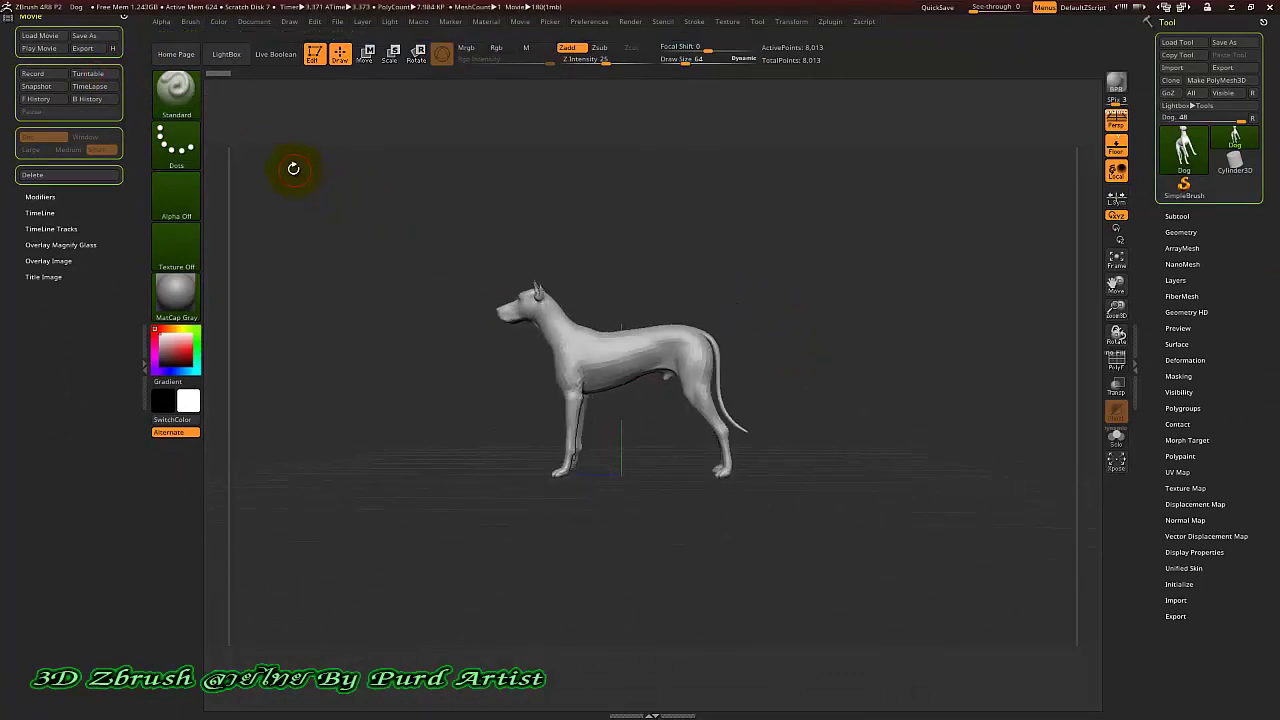
pyautogui.click(38, 48)
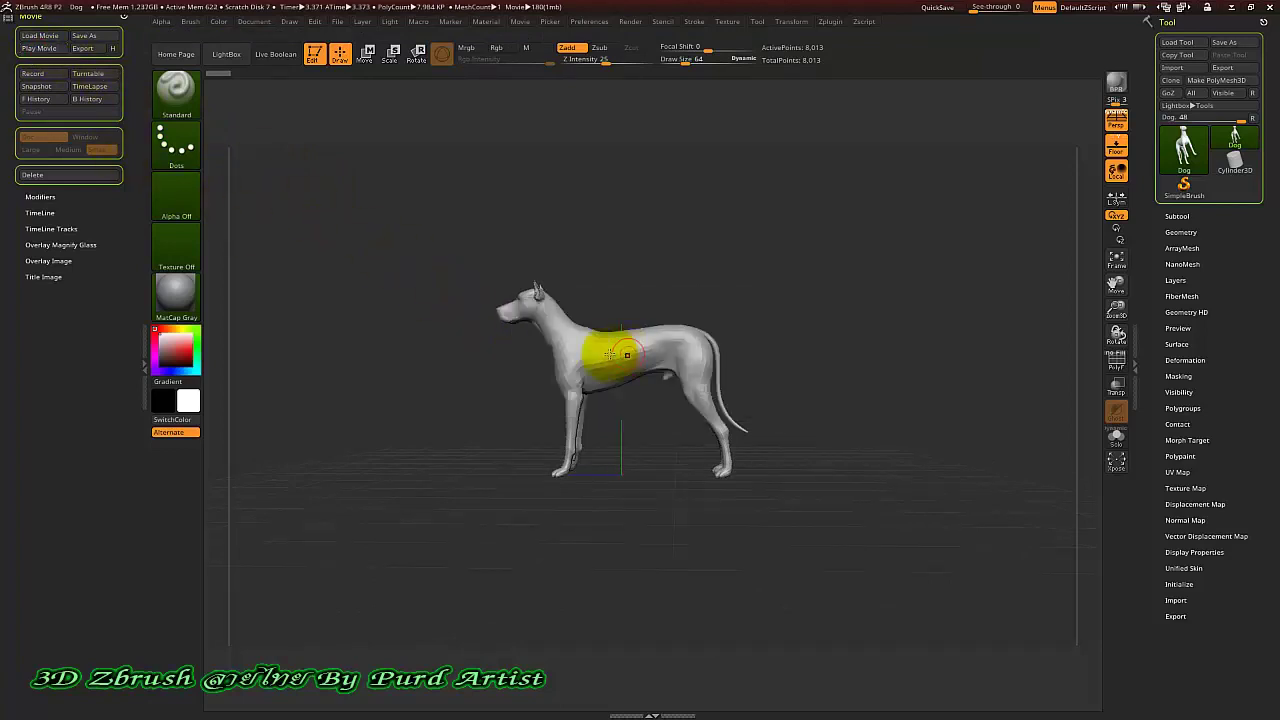
pyautogui.click(69, 175)
pyautogui.click(643, 397)
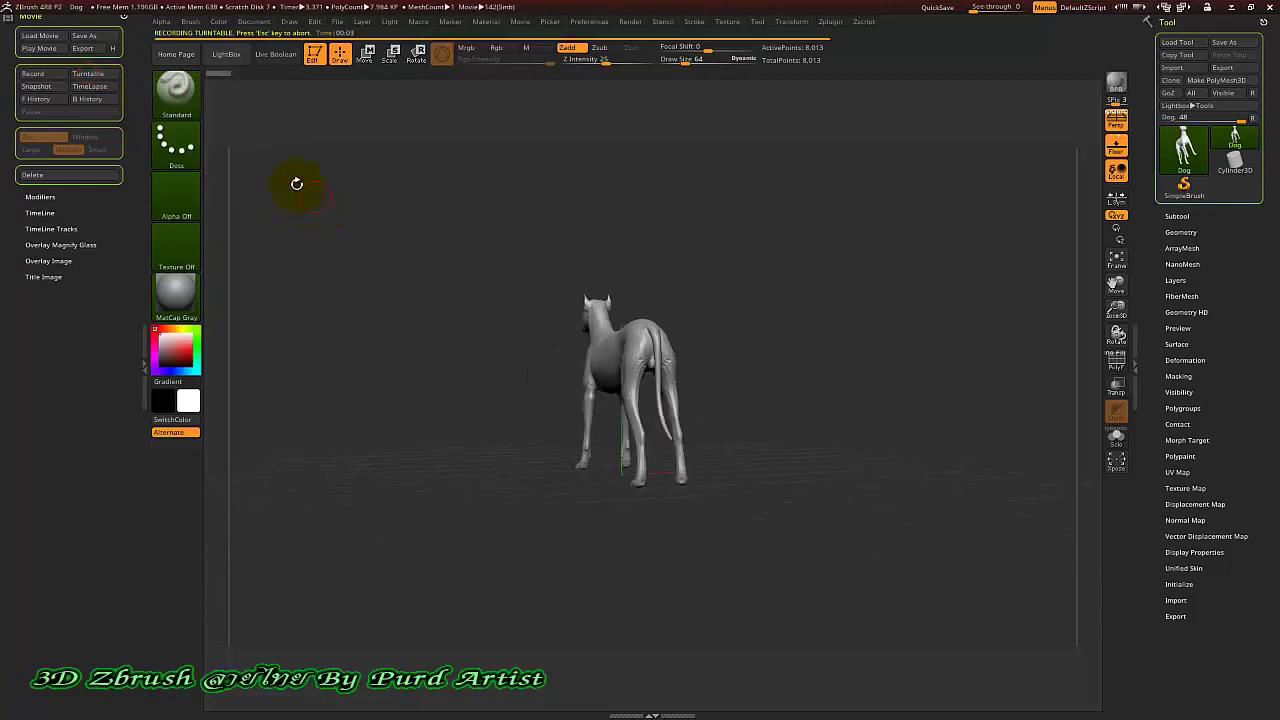
# Play back the Medium-size turntable movie and delete it without saving.
pyautogui.click(50, 49)
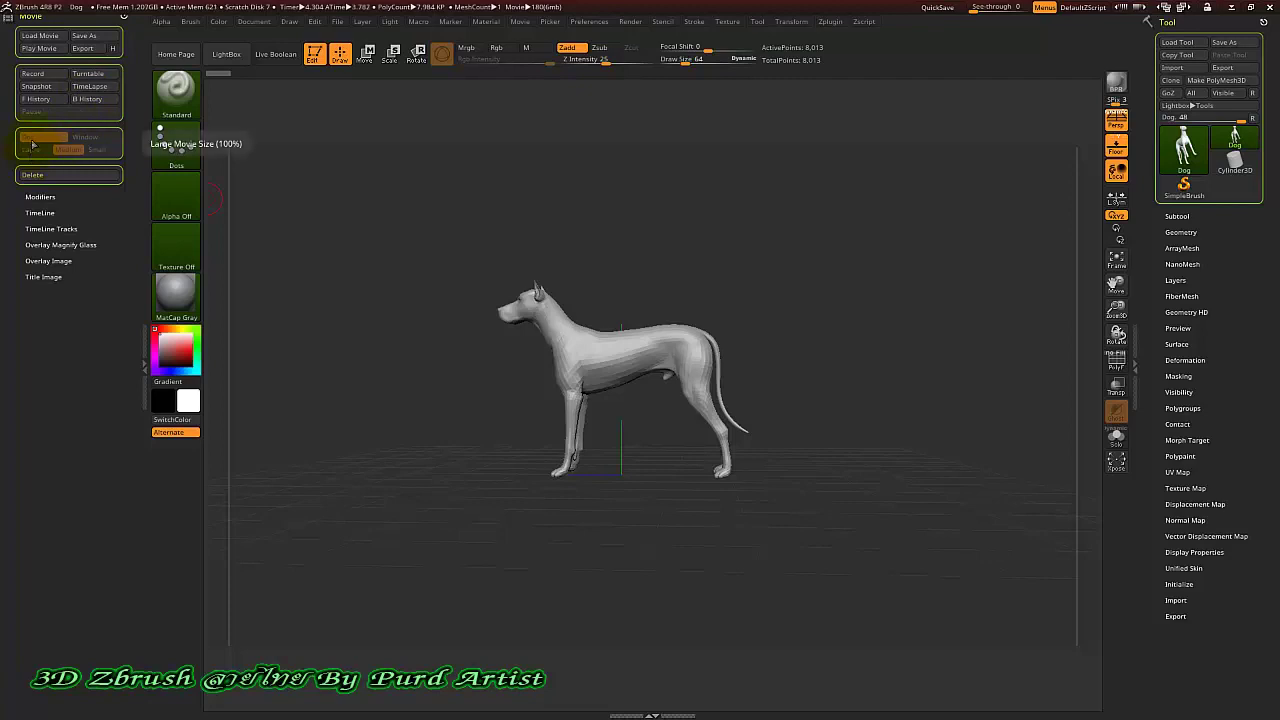
pyautogui.click(65, 175)
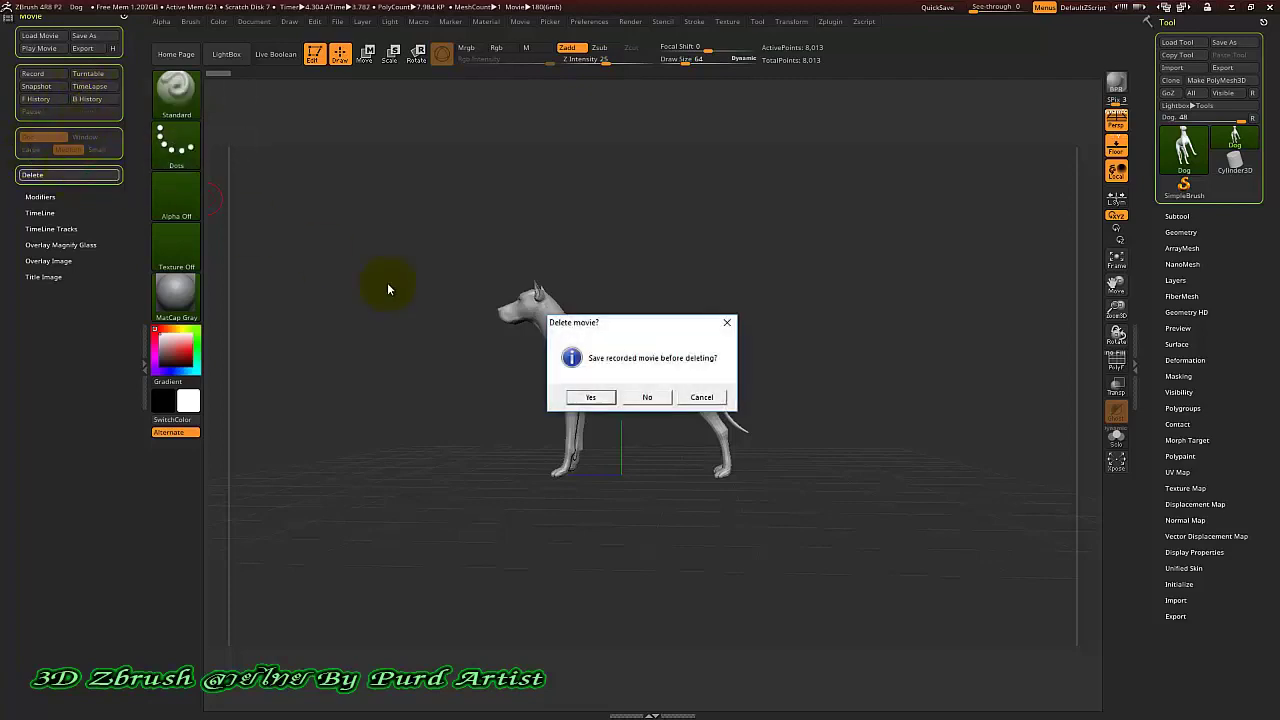
pyautogui.click(645, 400)
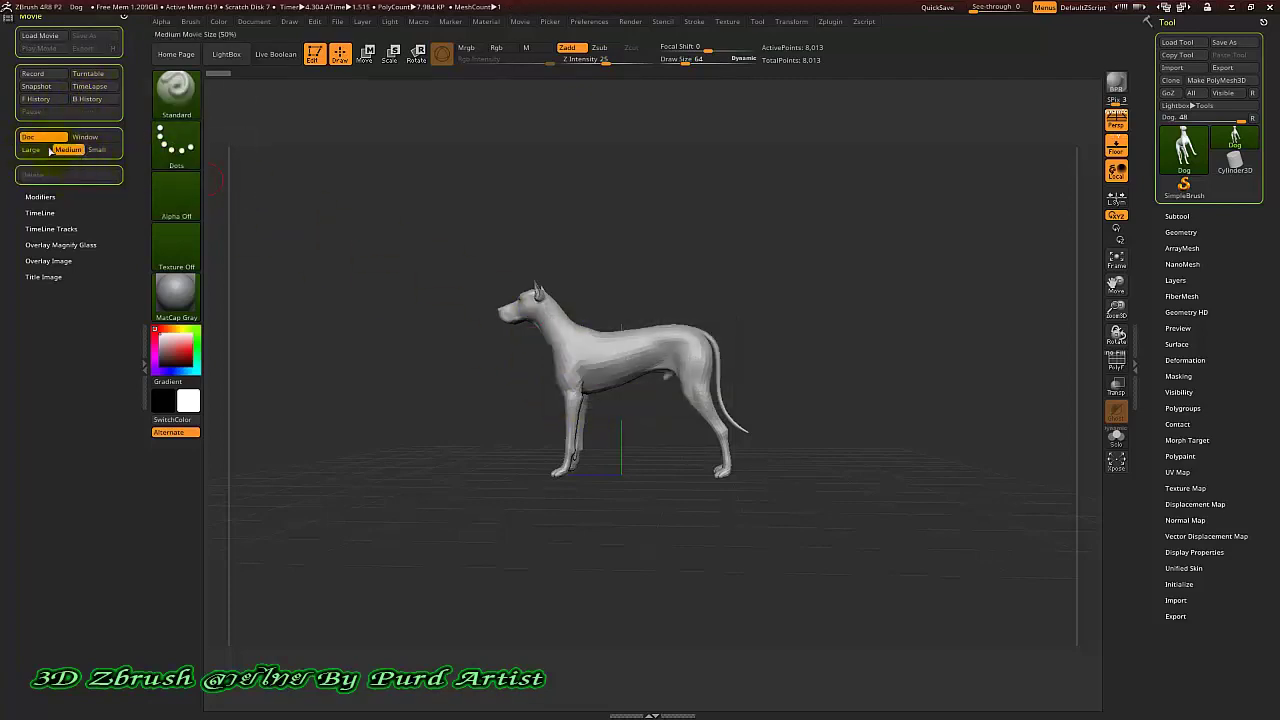
# Record another turntable movie with the size set to Large, play it back and delete it without saving.
pyautogui.click(33, 150)
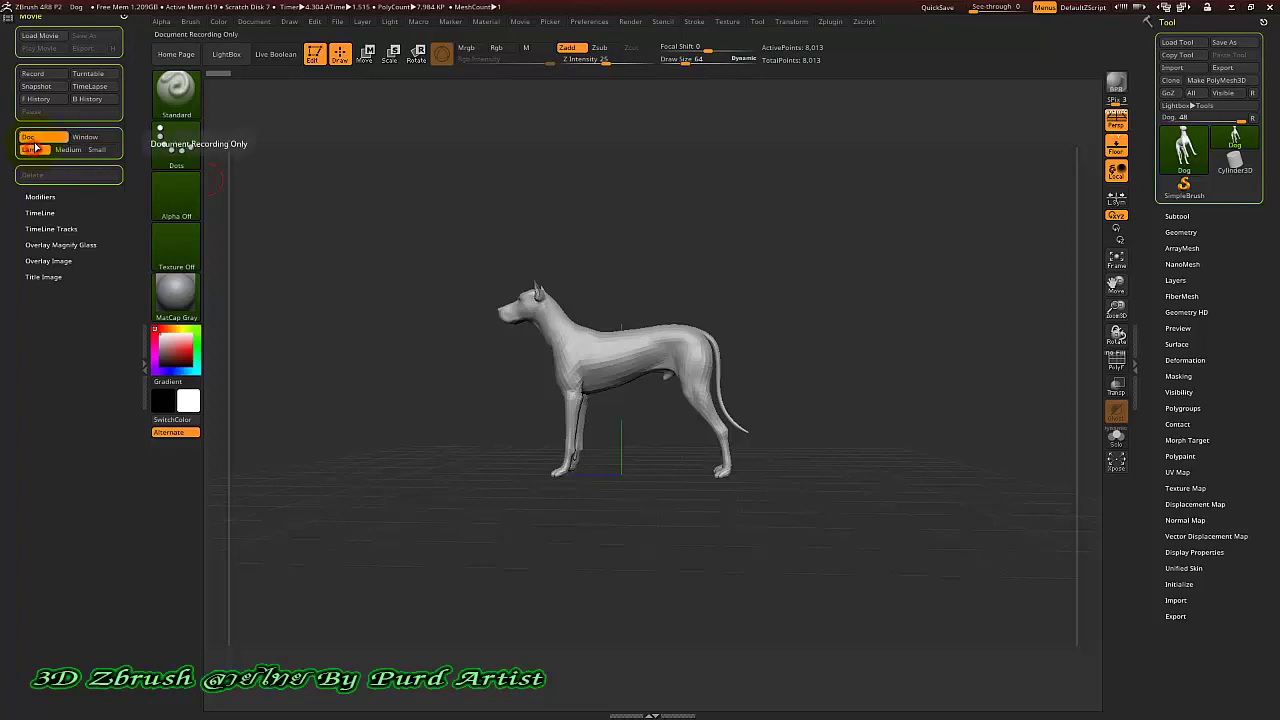
pyautogui.click(80, 77)
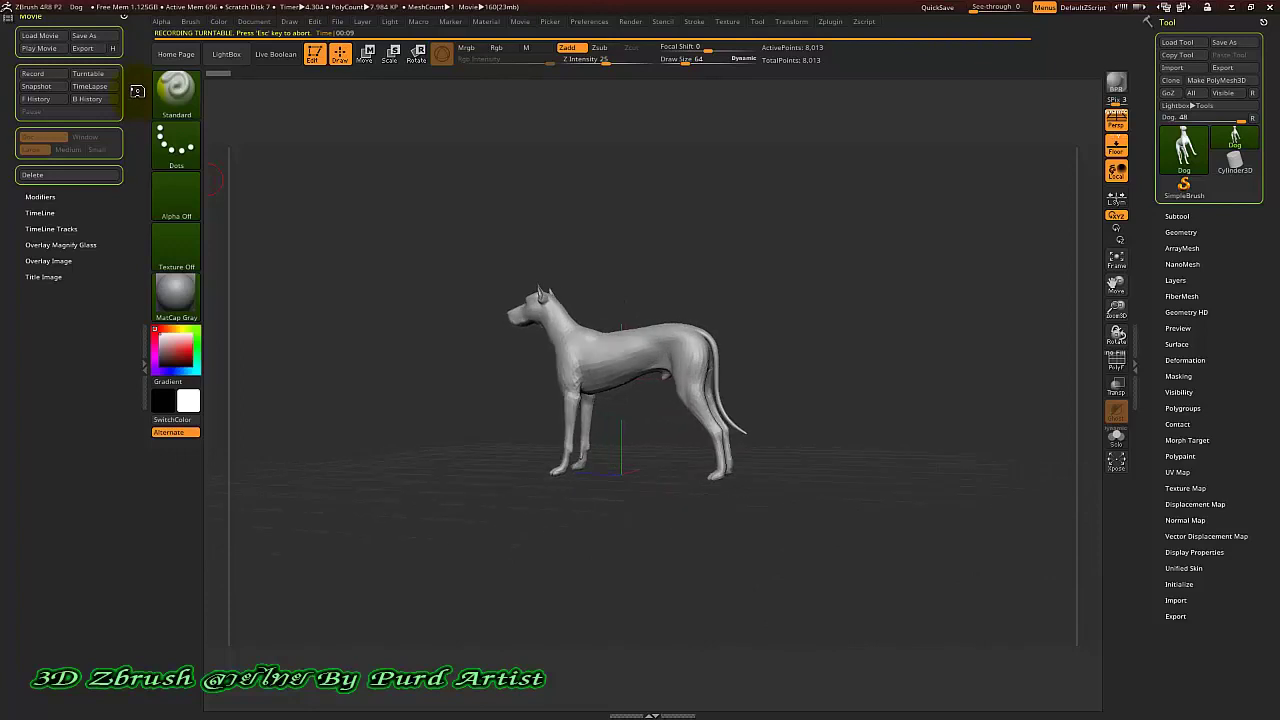
pyautogui.click(40, 45)
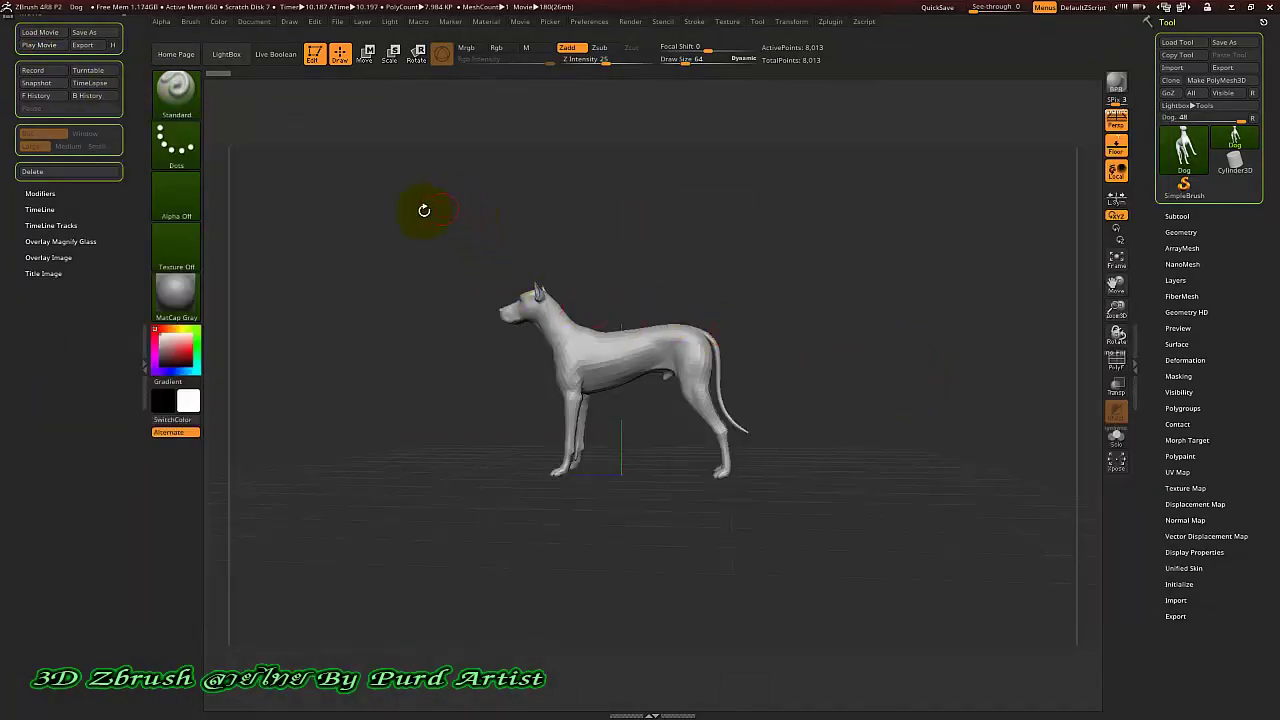
pyautogui.moveTo(135, 121); pyautogui.dragTo(136, 191)
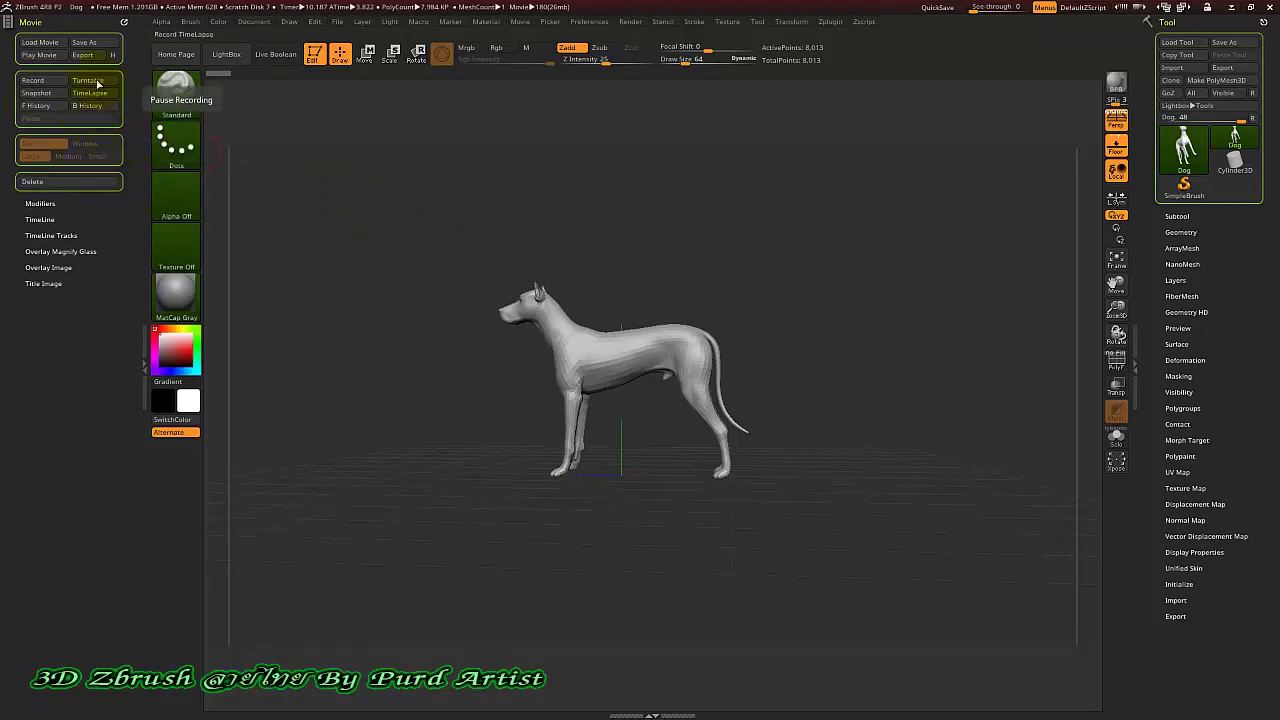
pyautogui.click(80, 183)
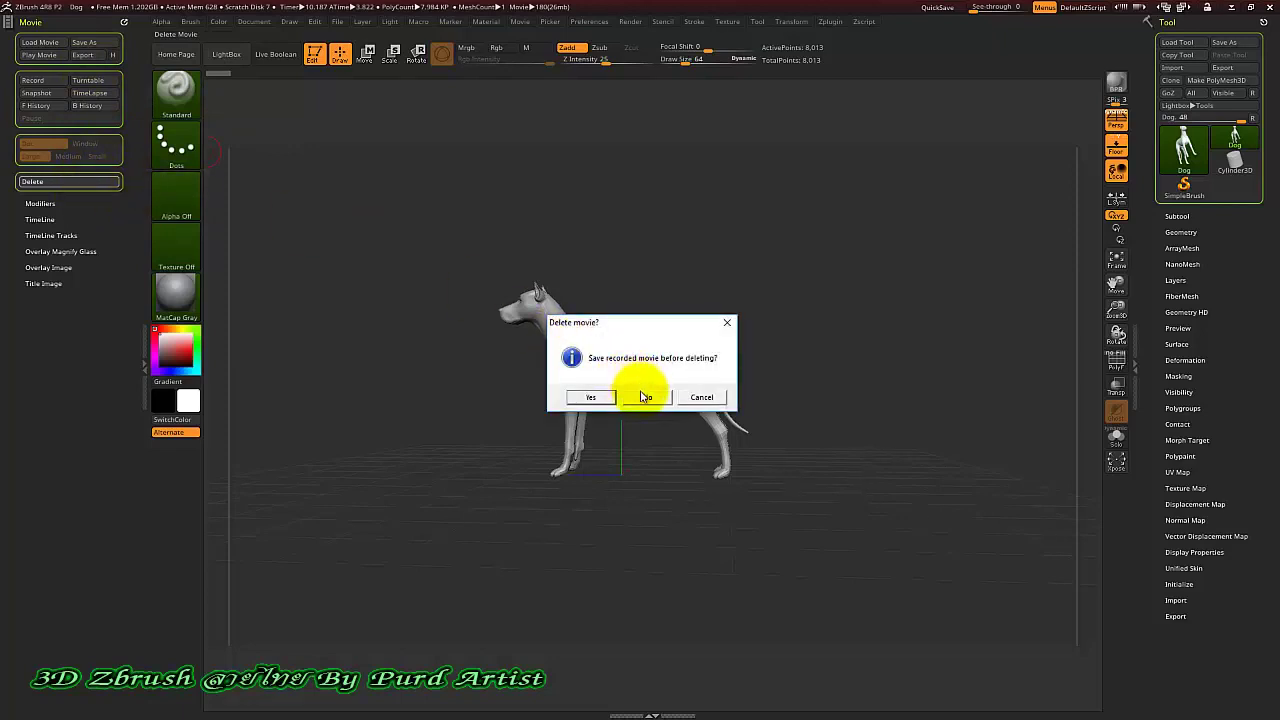
pyautogui.click(643, 396)
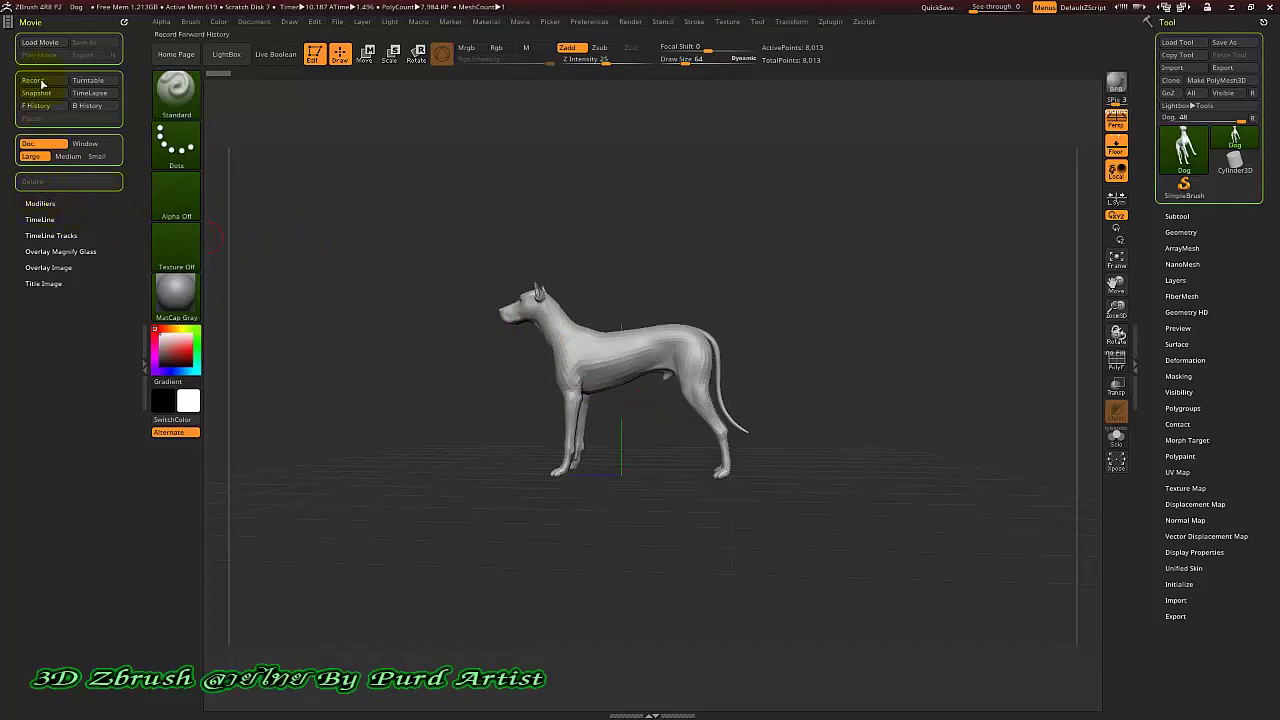
# Expand the movie Modifiers and review the recording and spin settings.
pyautogui.click(40, 203)
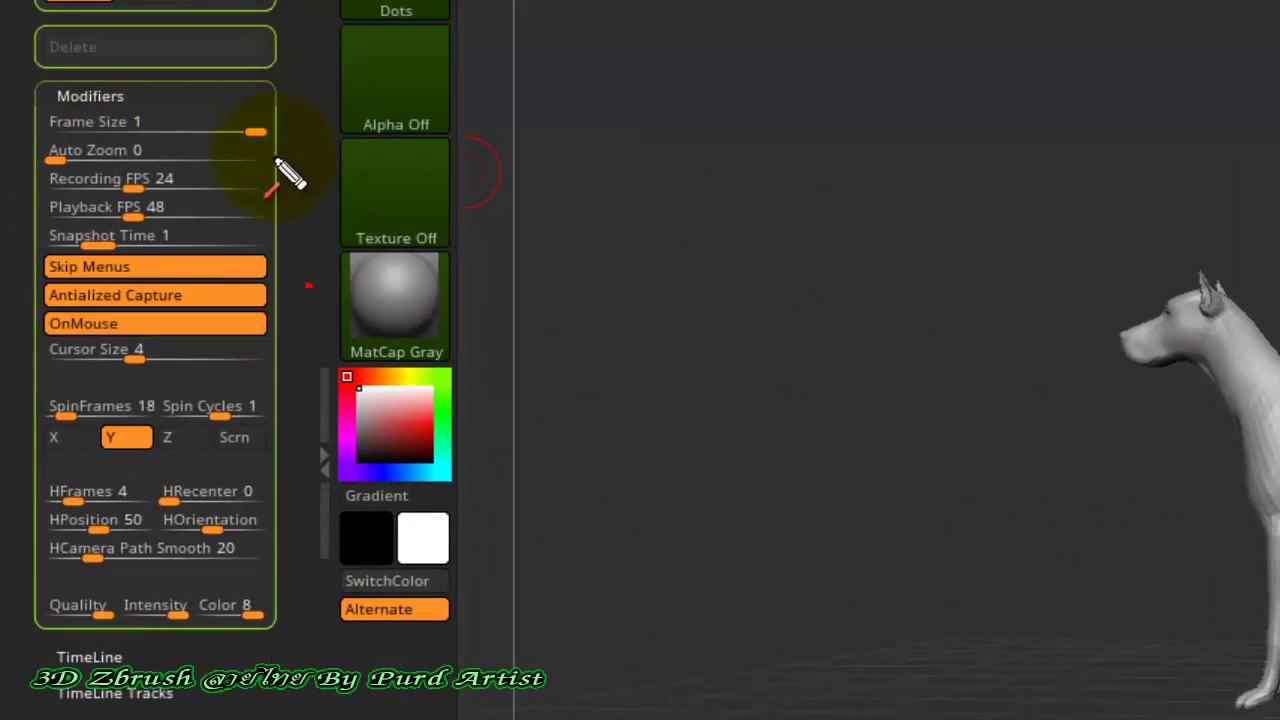
pyautogui.moveTo(440, 60)
pyautogui.mouseDown()
pyautogui.moveTo(206, 117)
pyautogui.moveTo(157, 108)
pyautogui.moveTo(145, 90)
pyautogui.mouseUp()
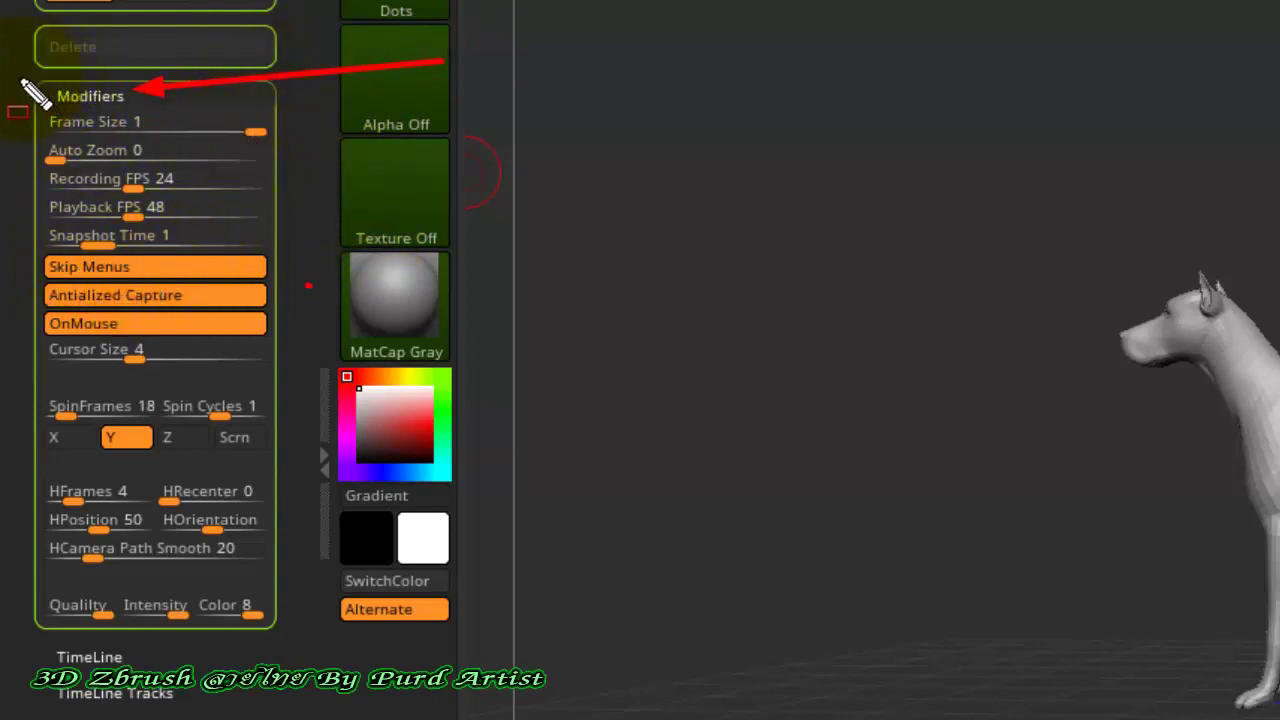
pyautogui.moveTo(15, 78)
pyautogui.mouseDown()
pyautogui.moveTo(118, 168)
pyautogui.moveTo(230, 362)
pyautogui.moveTo(270, 555)
pyautogui.mouseUp()
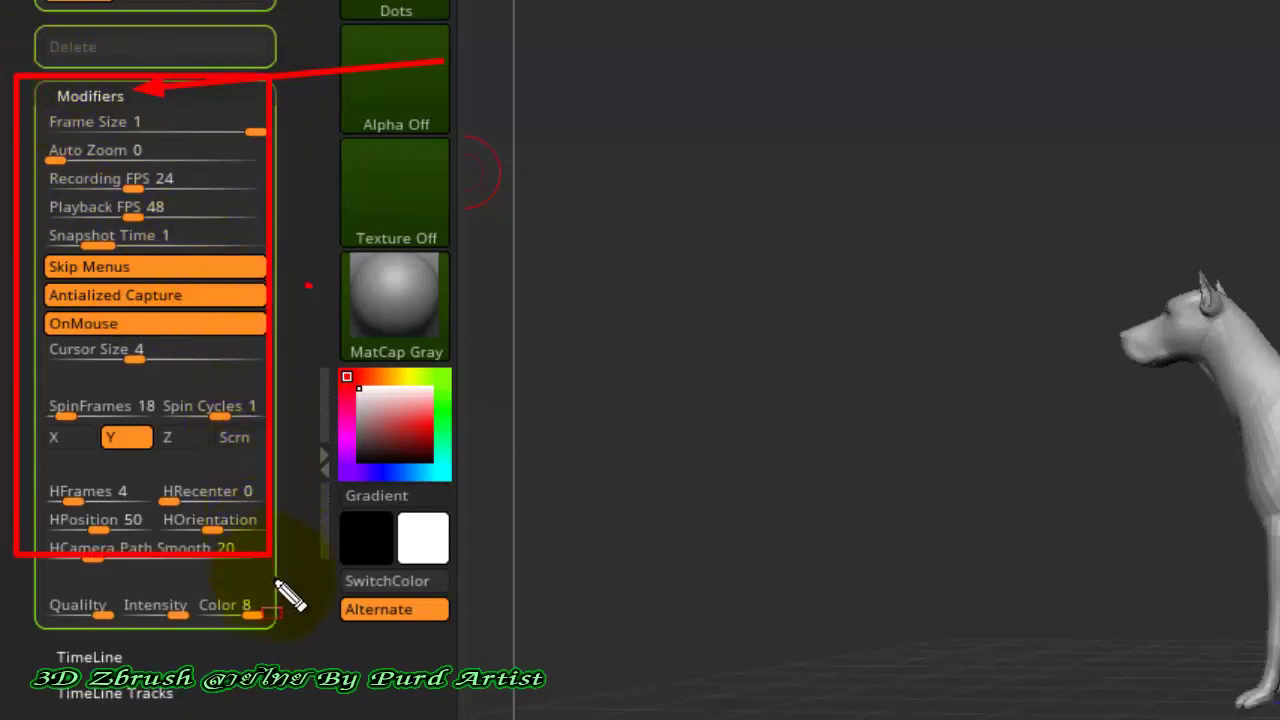
pyautogui.moveTo(288, 597); pyautogui.dragTo(305, 645)
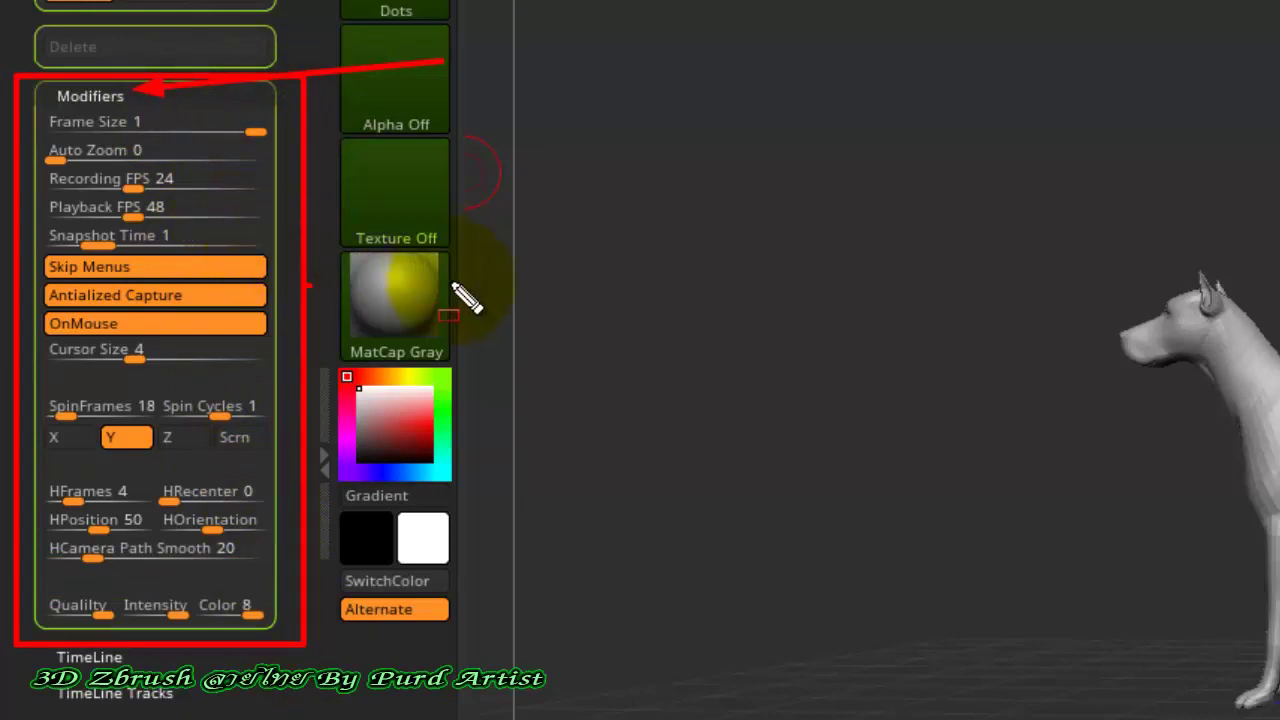
pyautogui.click(393, 372)
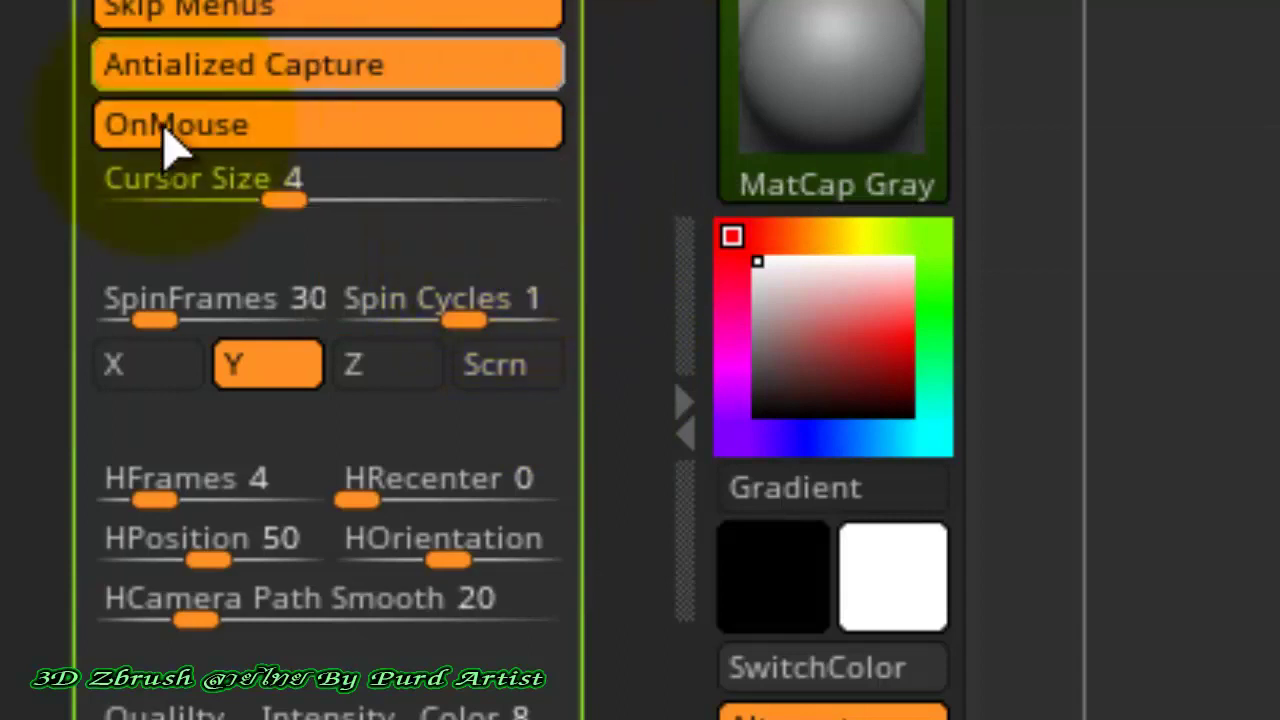
# Set the turntable's SpinFrames to 180 with Spin Cycles at 1.
pyautogui.moveTo(126, 296); pyautogui.dragTo(170, 235)
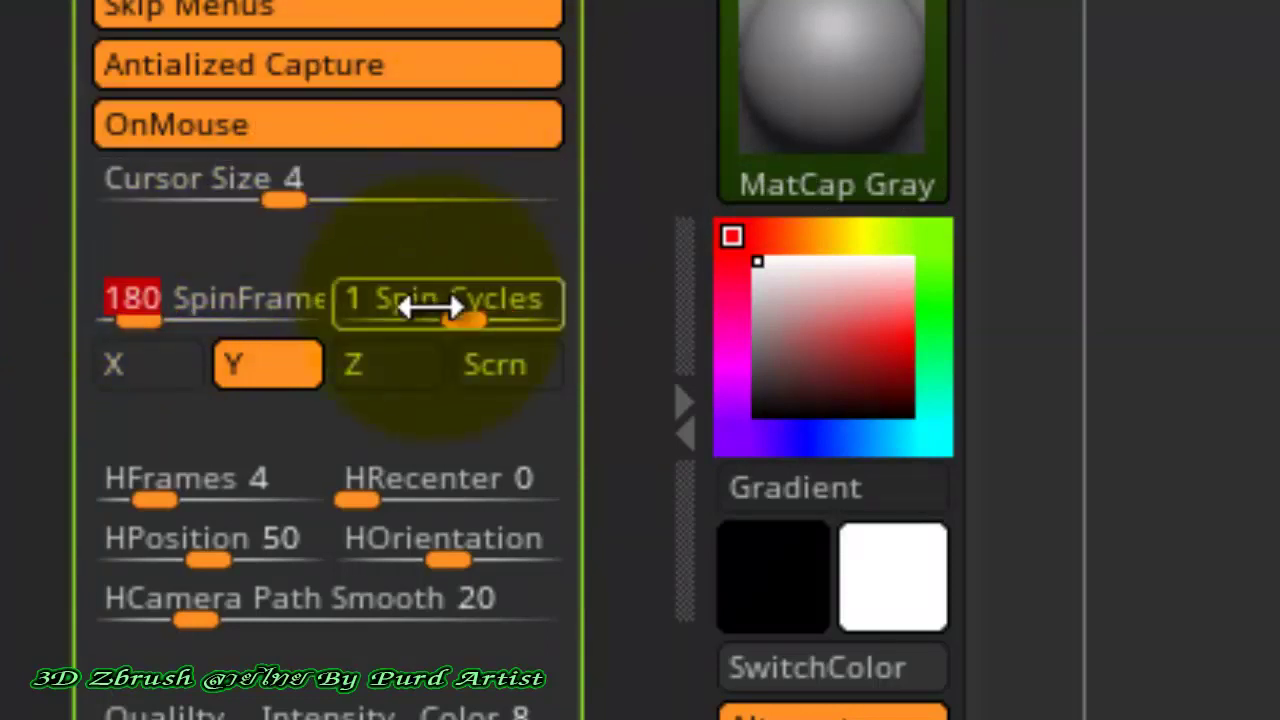
pyautogui.moveTo(449, 297); pyautogui.dragTo(463, 320)
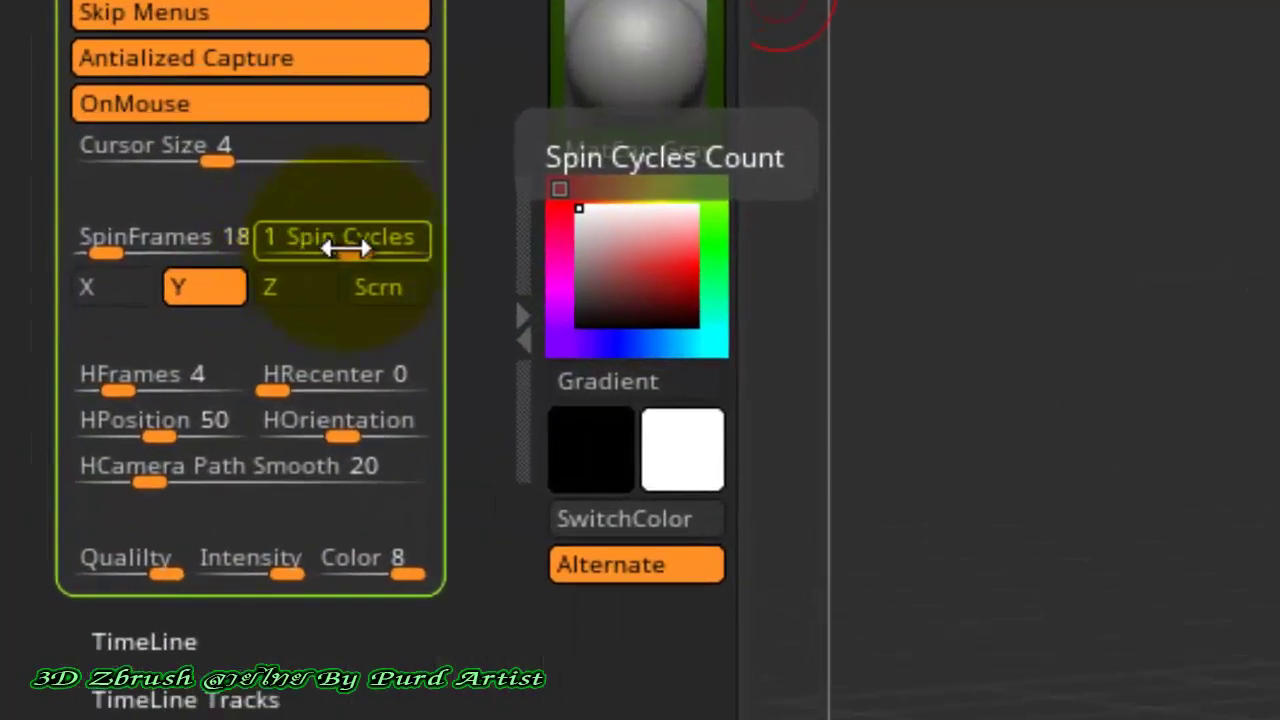
pyautogui.moveTo(345, 249); pyautogui.dragTo(289, 240)
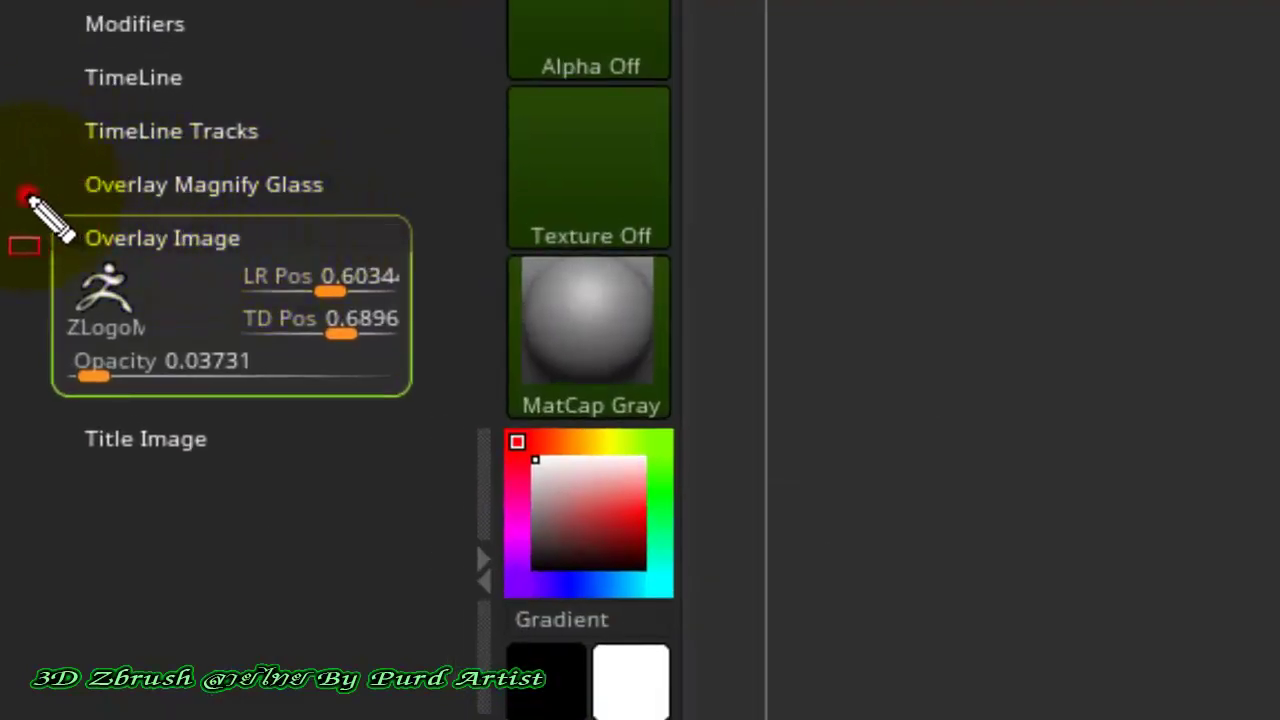
# Raise the movie overlay image's Opacity to 0.17164 and play back the current movie to check the logo.
pyautogui.moveTo(23, 194); pyautogui.dragTo(330, 358)
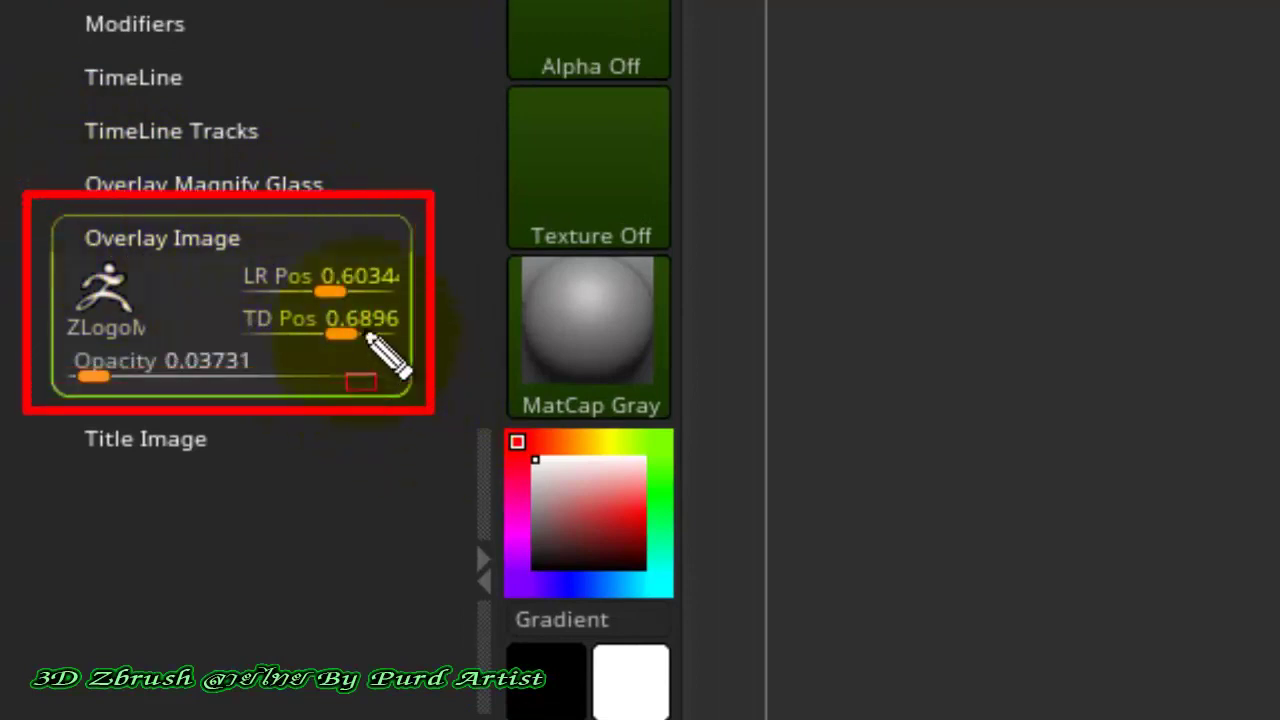
pyautogui.press('Escape')
pyautogui.moveTo(90, 347); pyautogui.dragTo(125, 361)
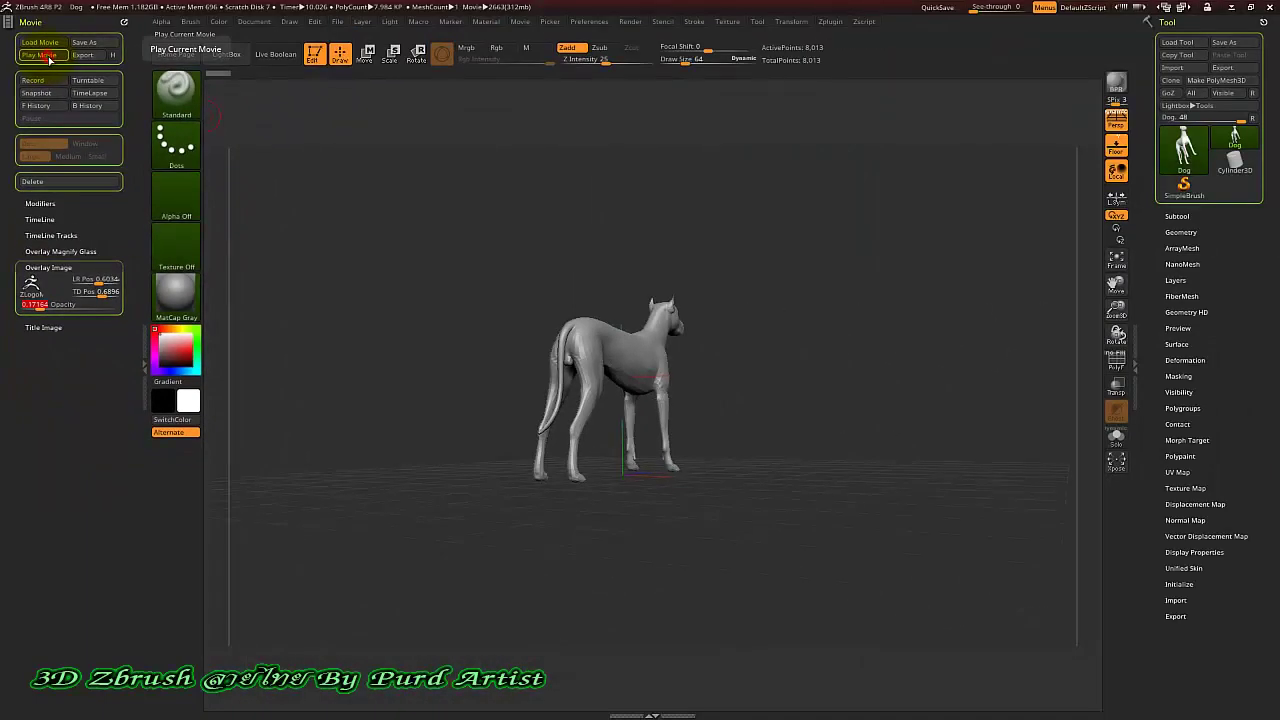
pyautogui.click(48, 57)
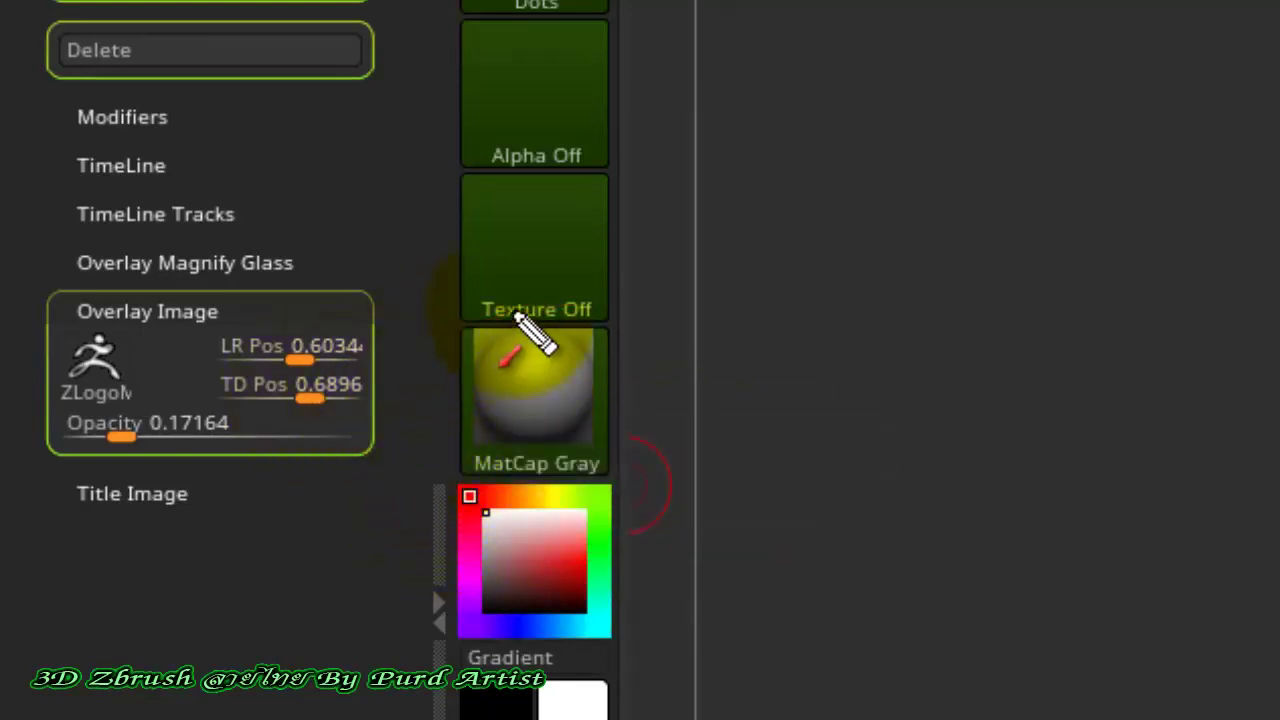
pyautogui.click(785, 280)
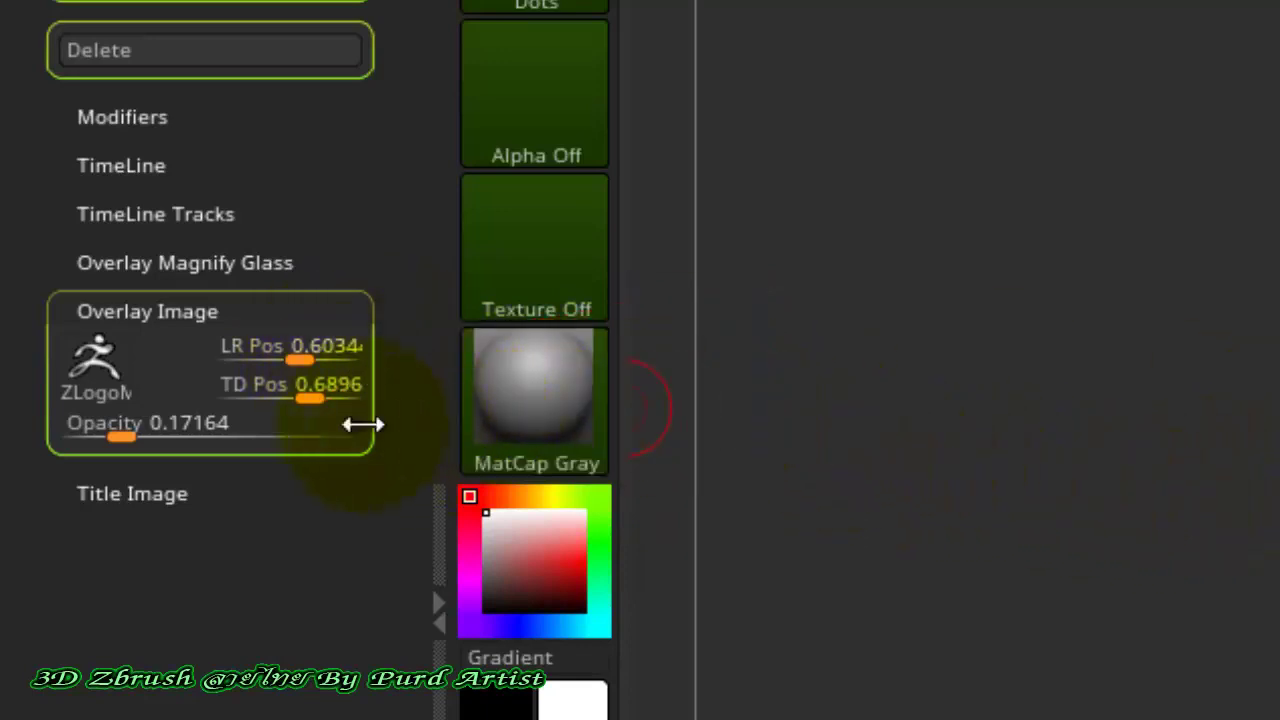
# Set the overlay image's LR Pos and TD Pos to 1, playing the movie after each change.
pyautogui.click(297, 348)
pyautogui.write('1')
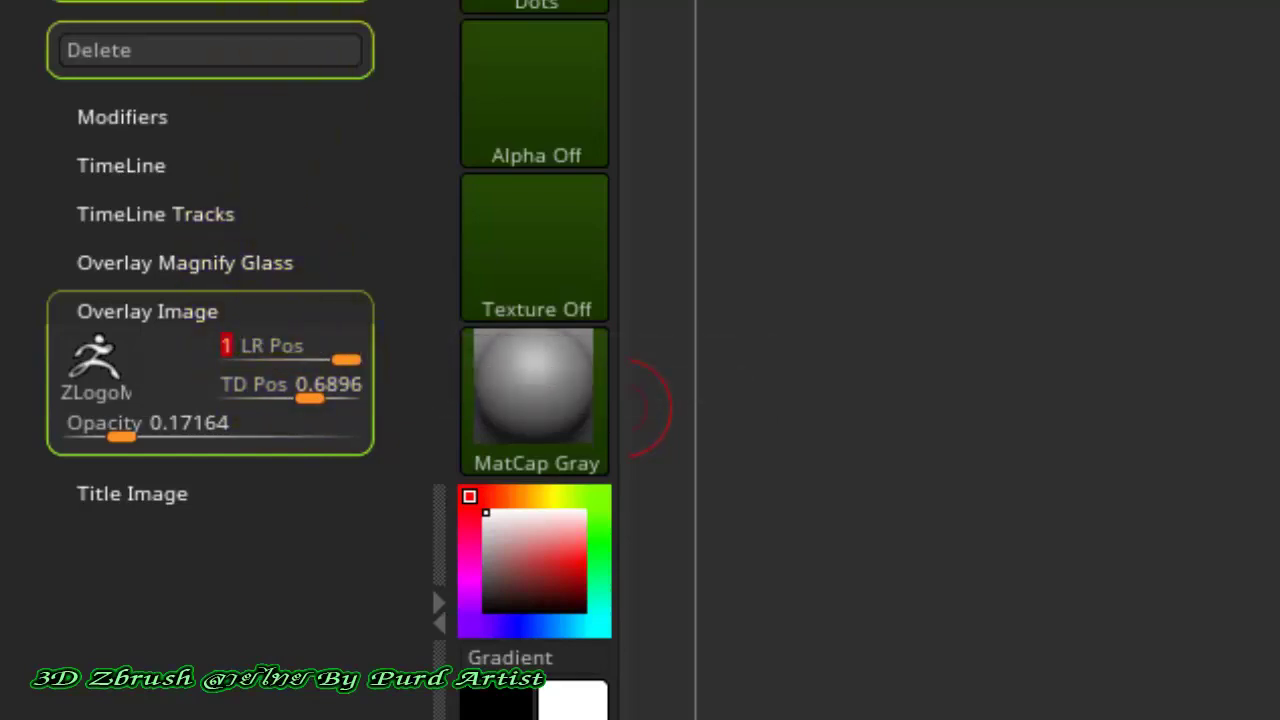
pyautogui.click(45, 56)
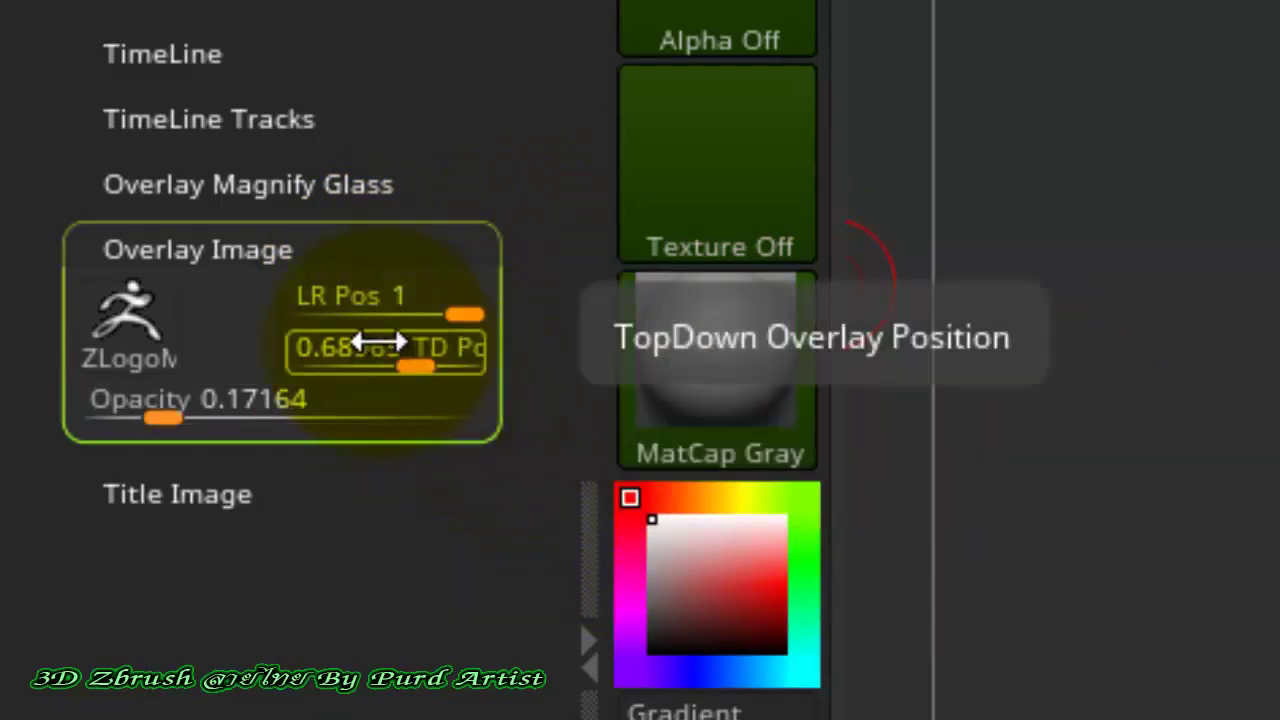
pyautogui.moveTo(378, 343); pyautogui.dragTo(486, 409)
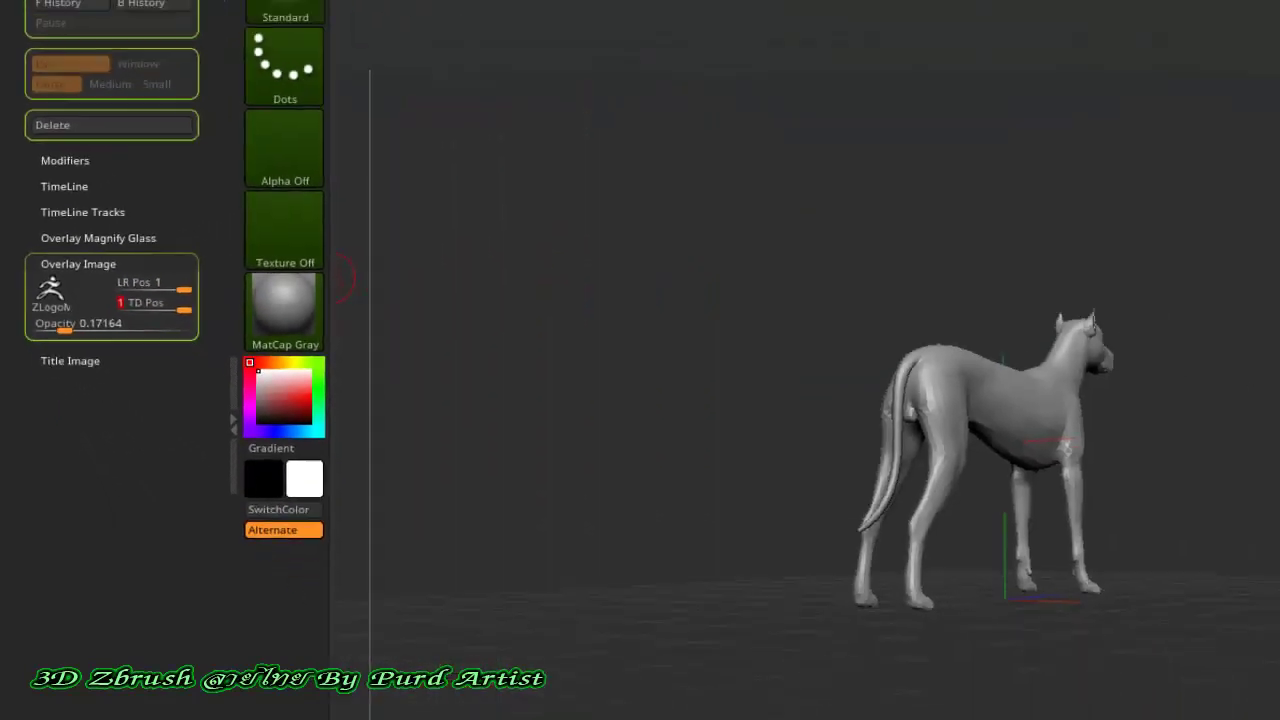
pyautogui.click(40, 55)
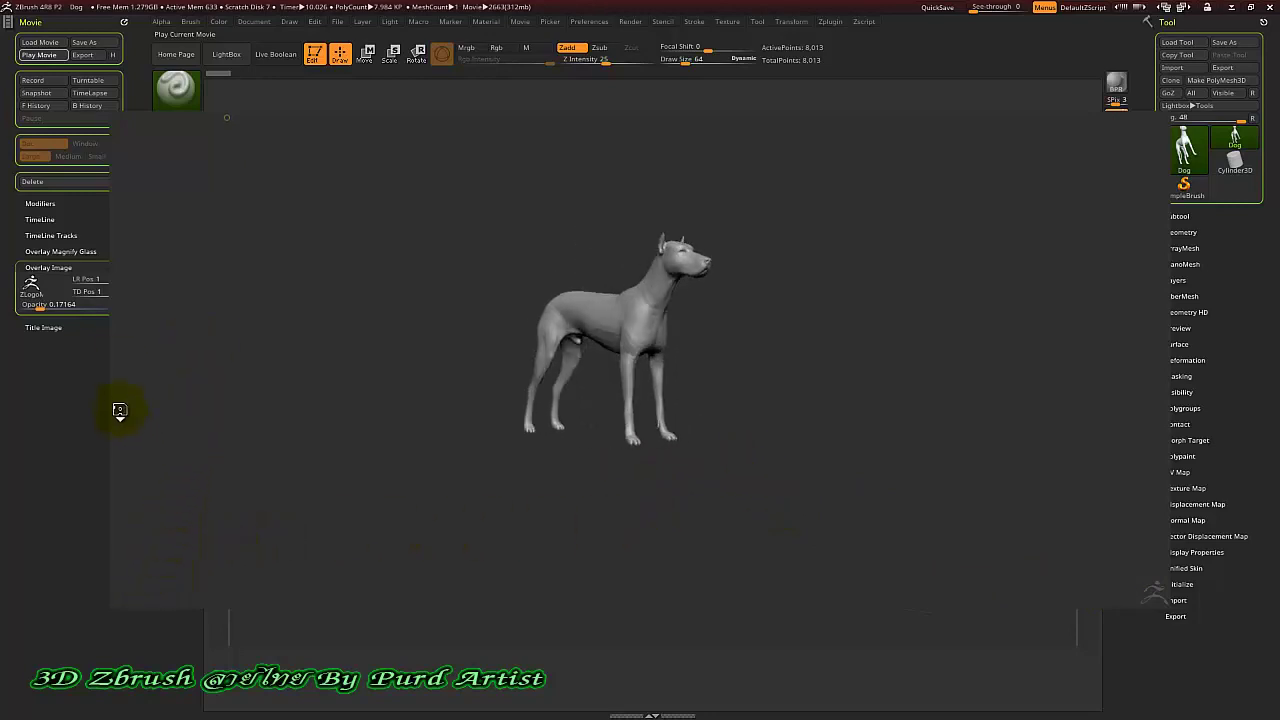
# Set the overlay image's LR Pos and TD Pos to 0 and play the movie.
pyautogui.click(112, 284)
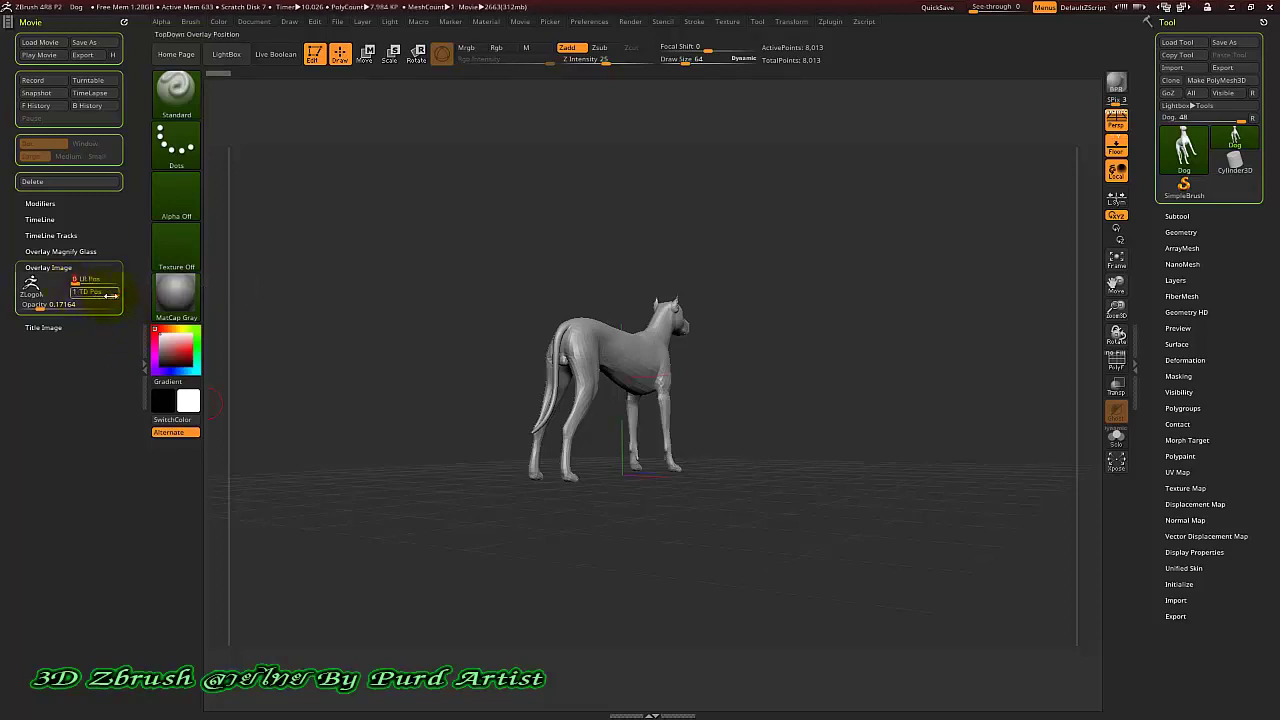
pyautogui.moveTo(92, 292); pyautogui.dragTo(99, 296)
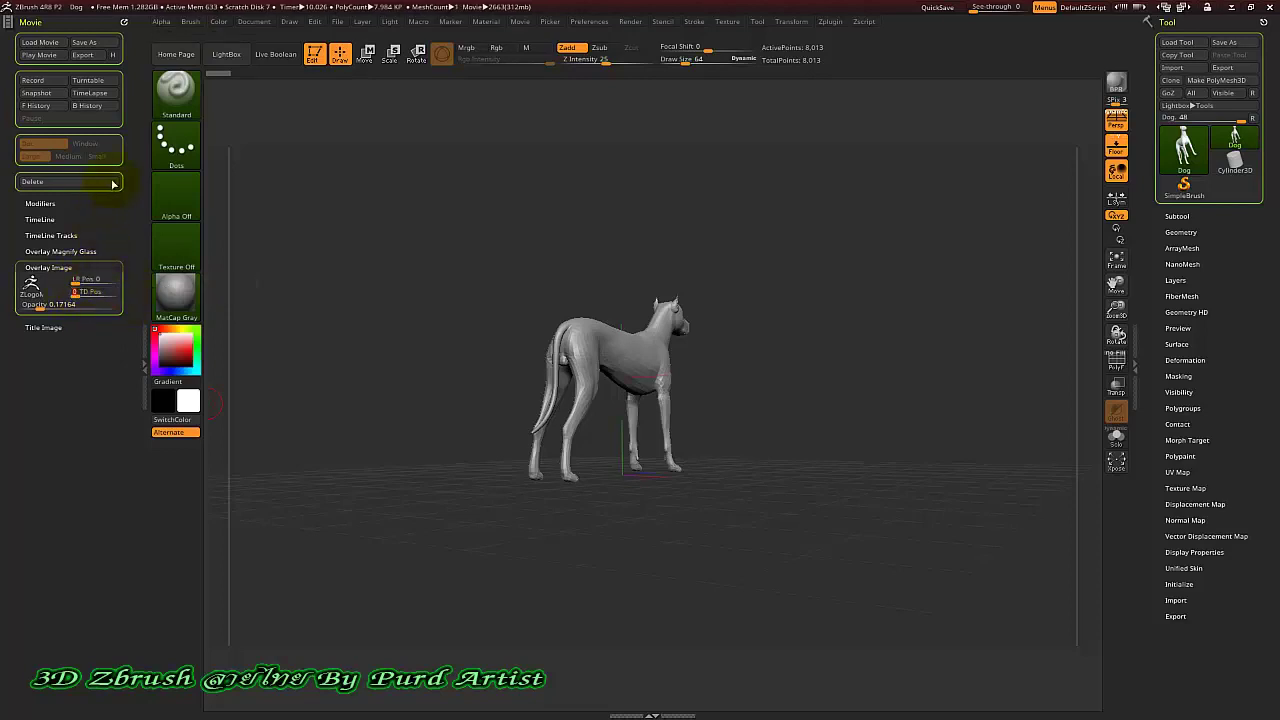
pyautogui.click(40, 55)
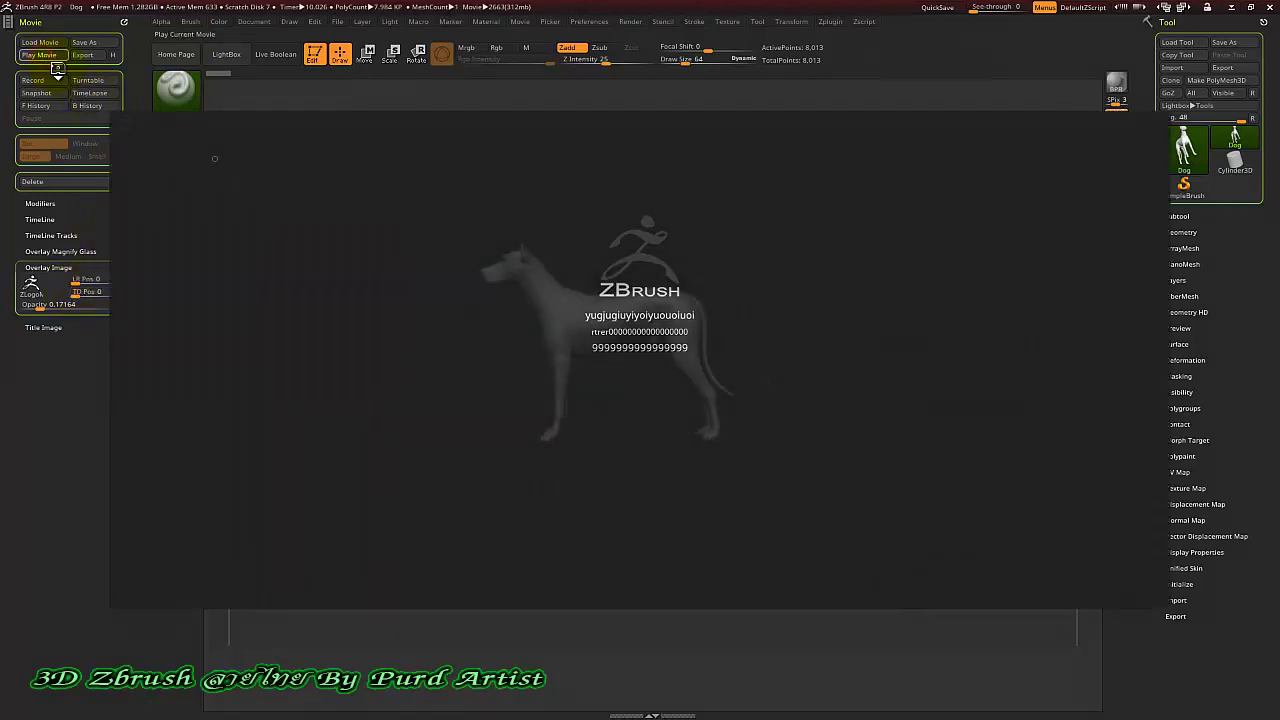
# Expand the Title Image settings, set FadeIn Time to 6.14583 and play the movie.
pyautogui.click(43, 327)
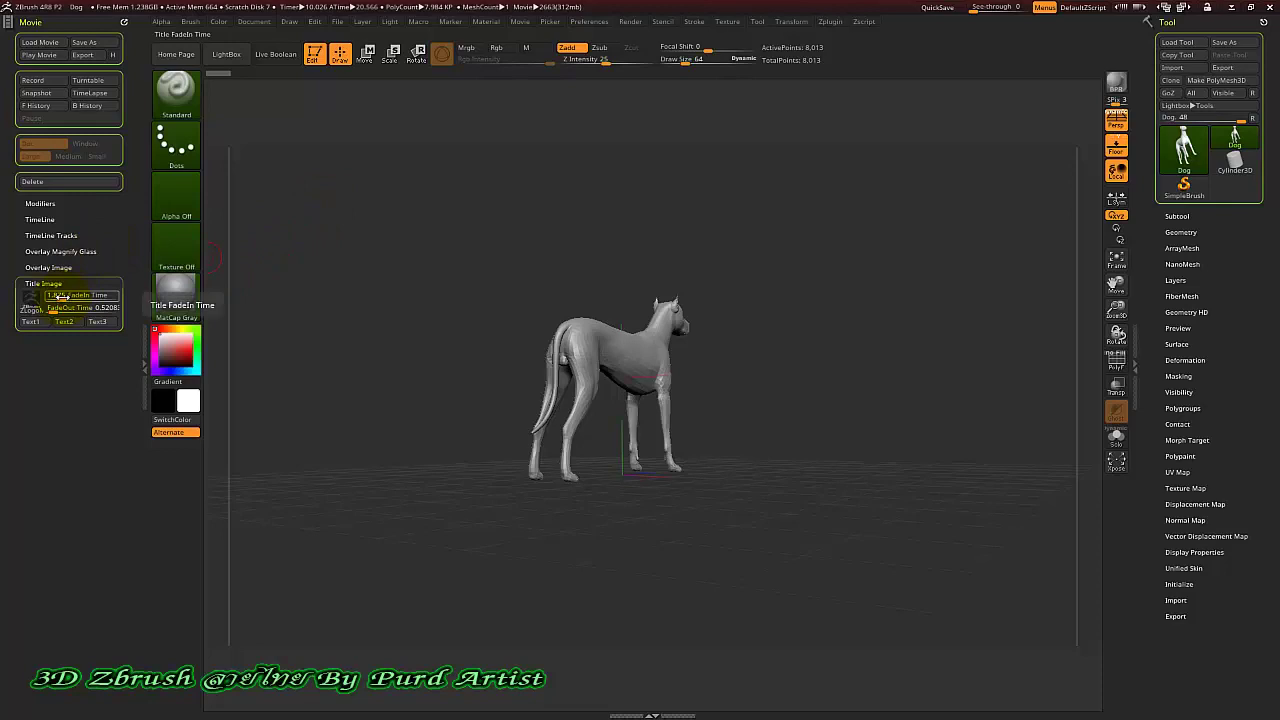
pyautogui.moveTo(62, 297); pyautogui.dragTo(88, 297)
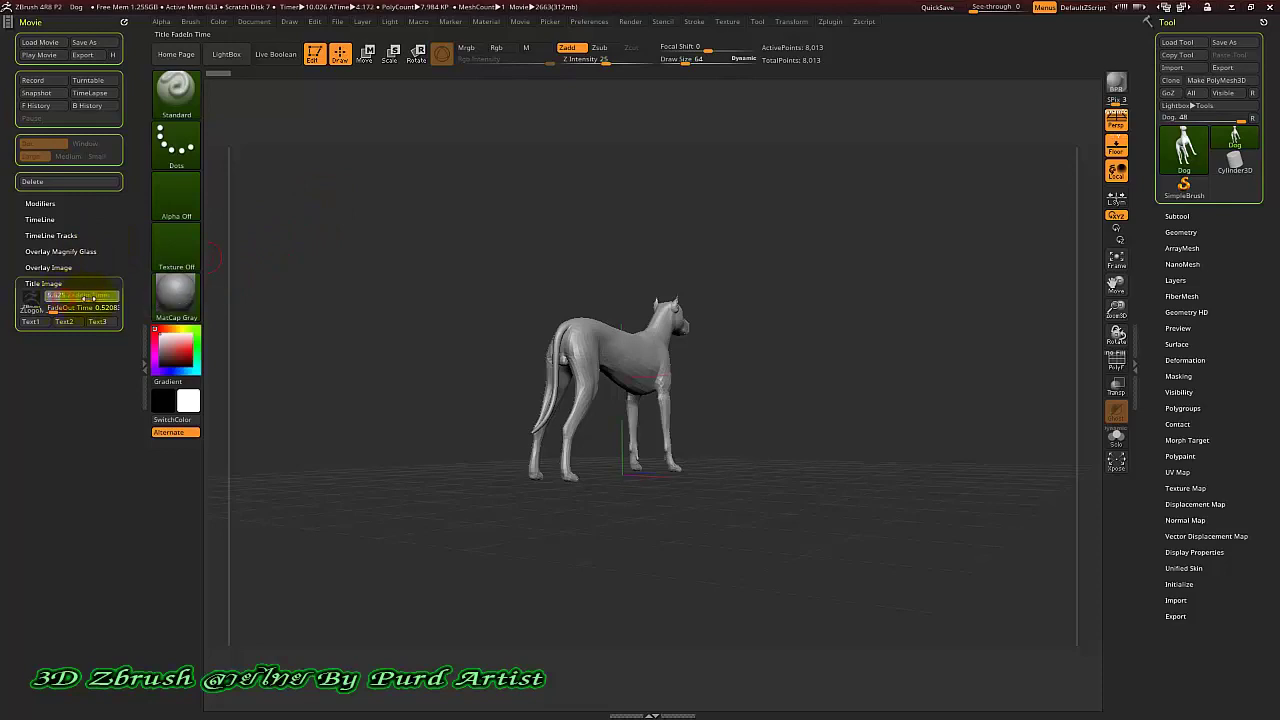
pyautogui.click(40, 55)
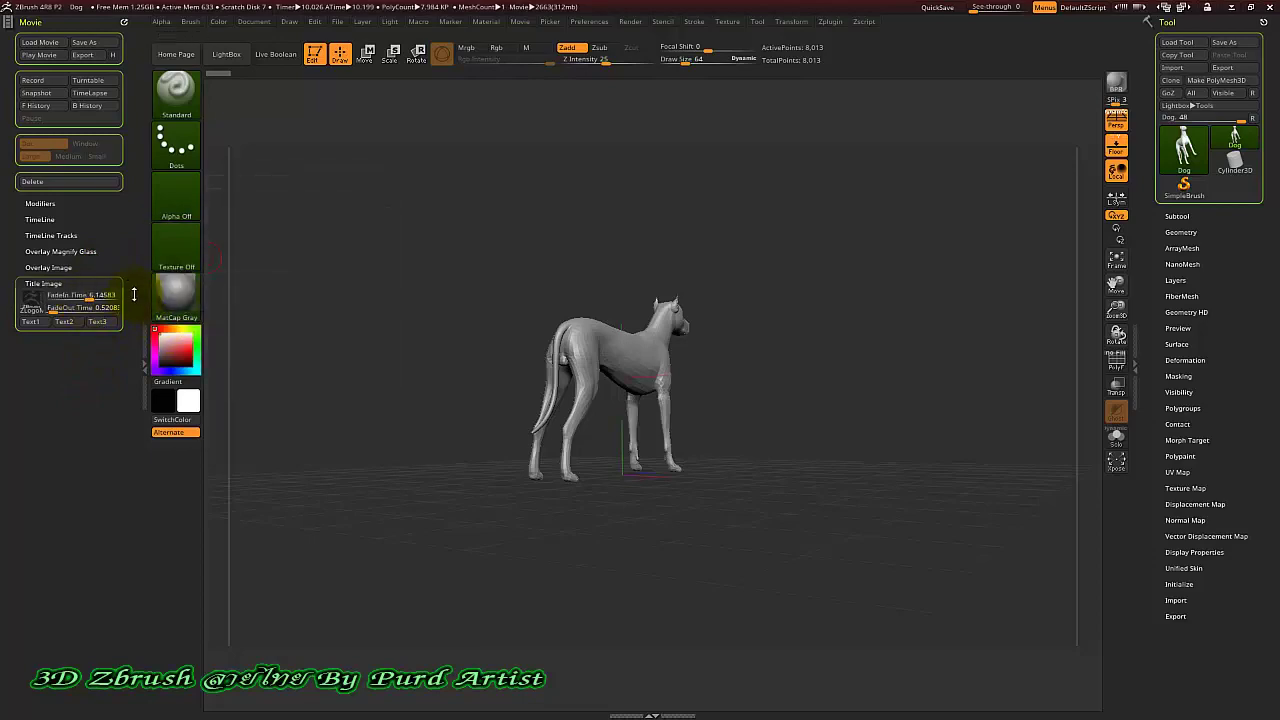
# Increase the title image's FadeIn Time to 8.22916 and replay the movie.
pyautogui.moveTo(39, 289); pyautogui.dragTo(64, 288)
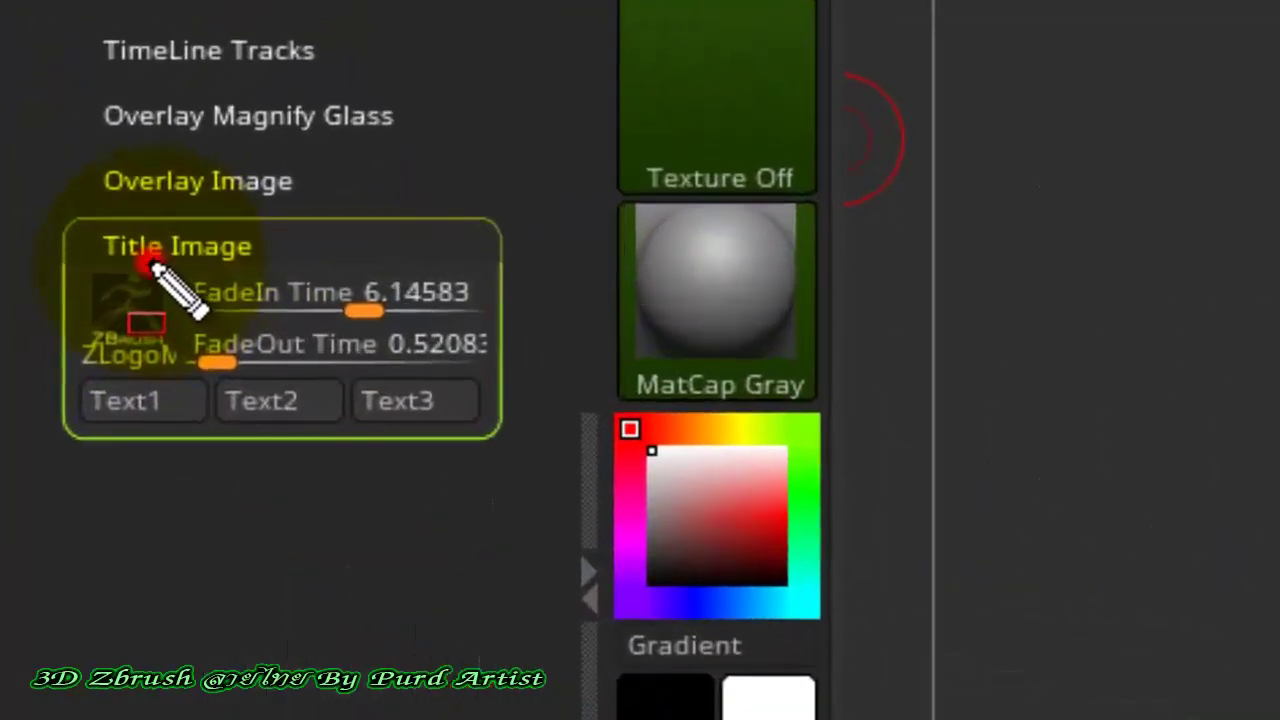
pyautogui.moveTo(256, 270)
pyautogui.mouseDown()
pyautogui.moveTo(366, 314)
pyautogui.moveTo(446, 294)
pyautogui.moveTo(503, 330)
pyautogui.mouseUp()
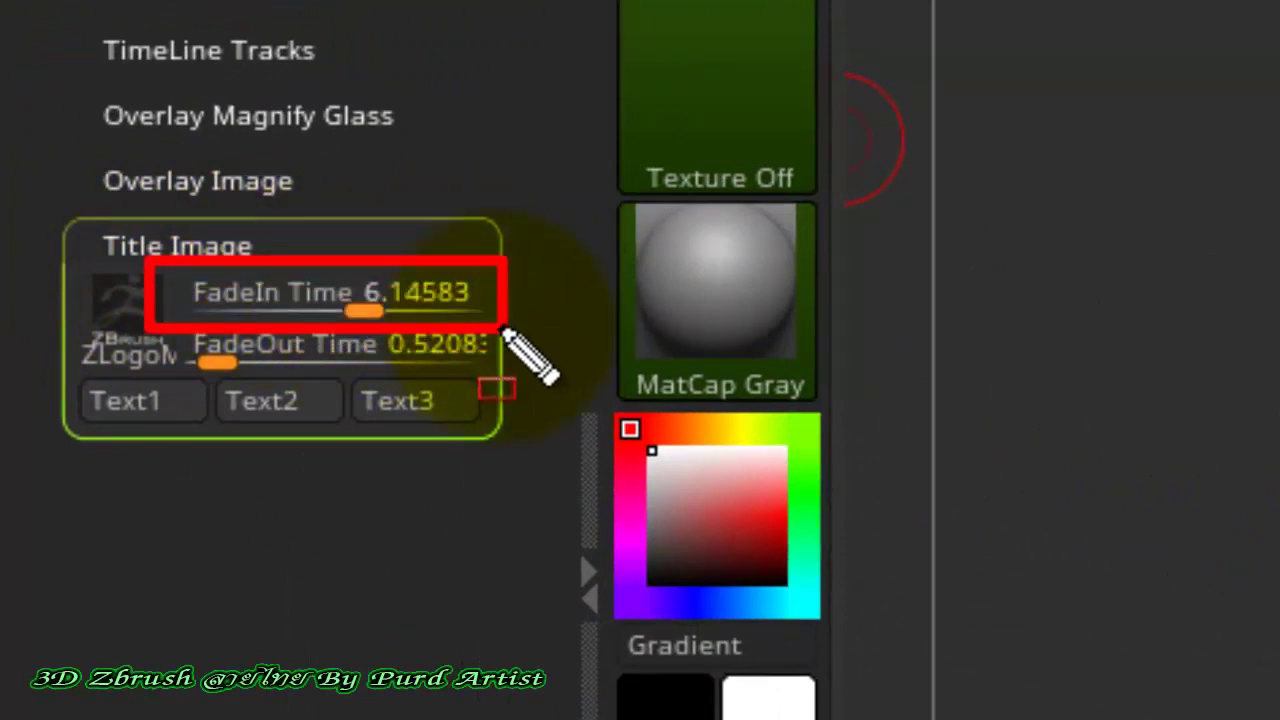
pyautogui.click(363, 291)
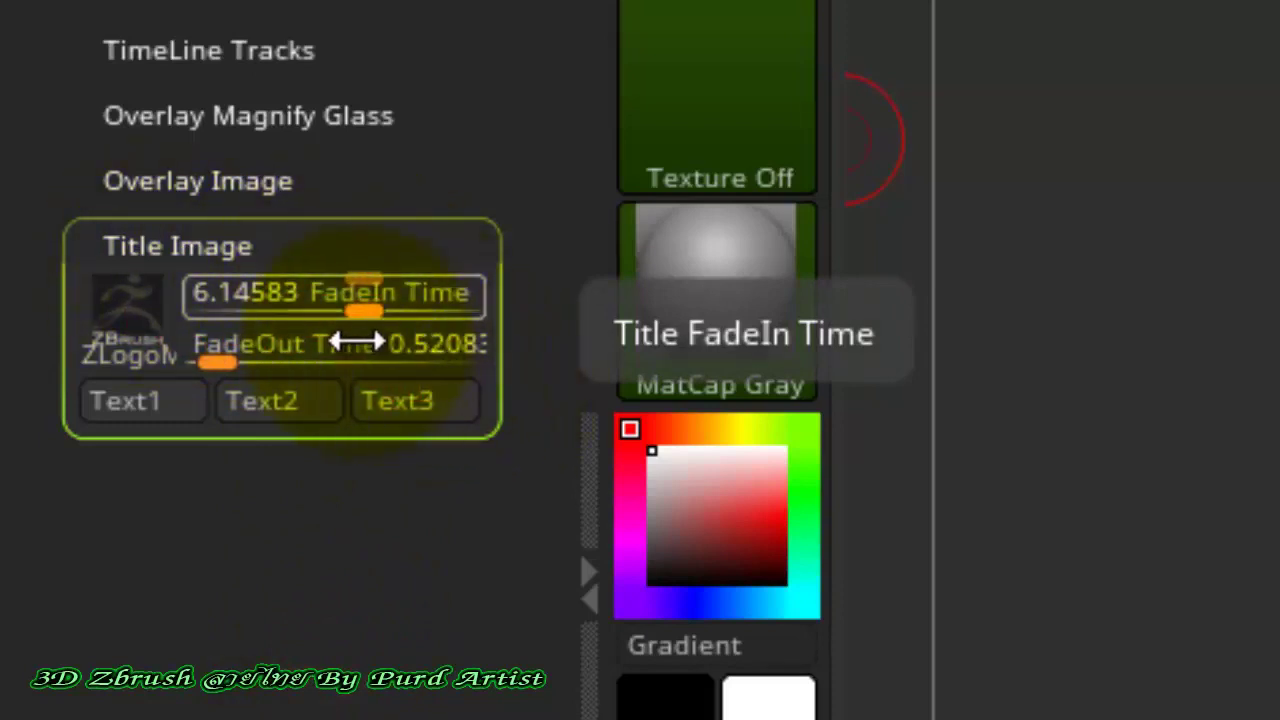
pyautogui.moveTo(366, 311); pyautogui.dragTo(429, 309)
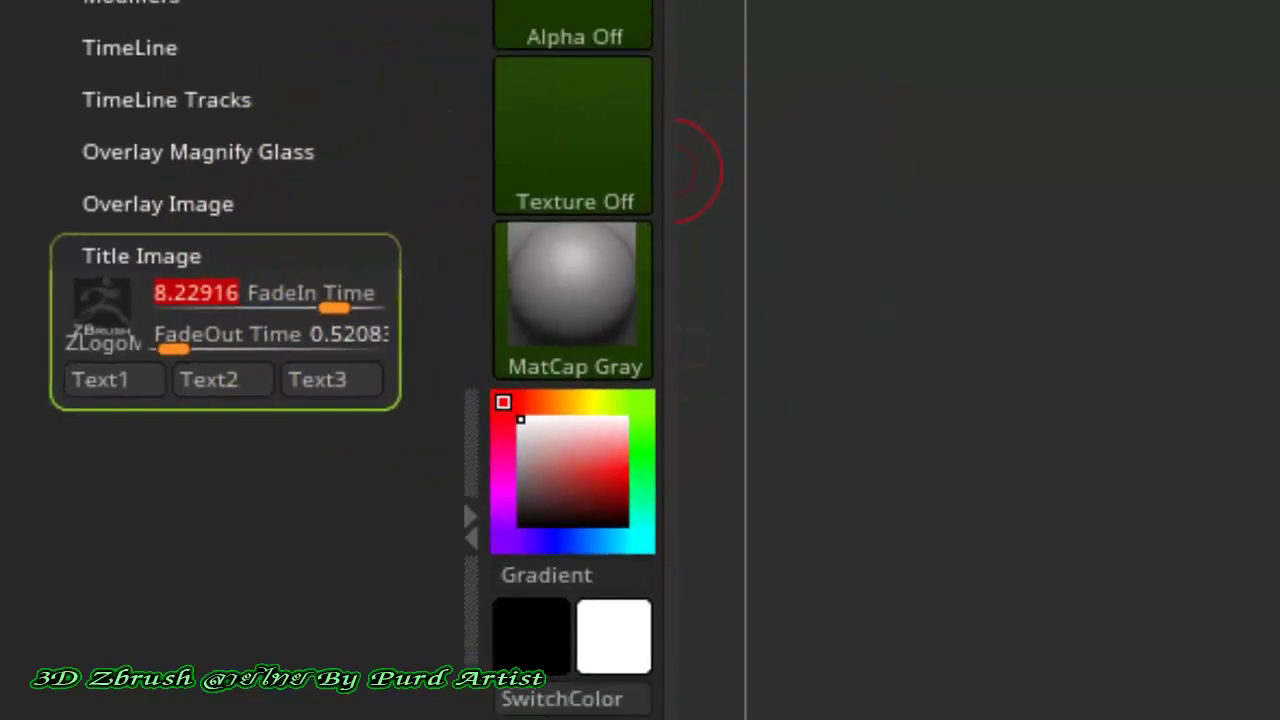
pyautogui.click(40, 55)
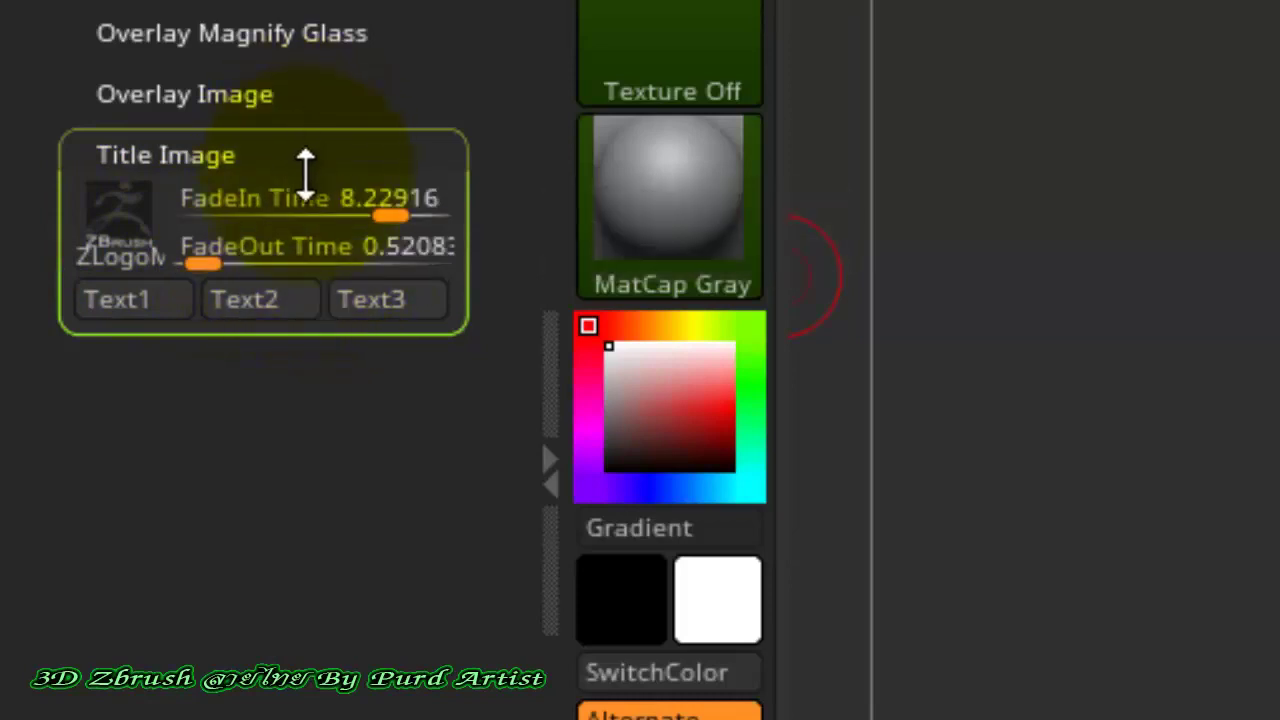
# Set the title image's FadeOut Time to 1.
pyautogui.click(201, 263)
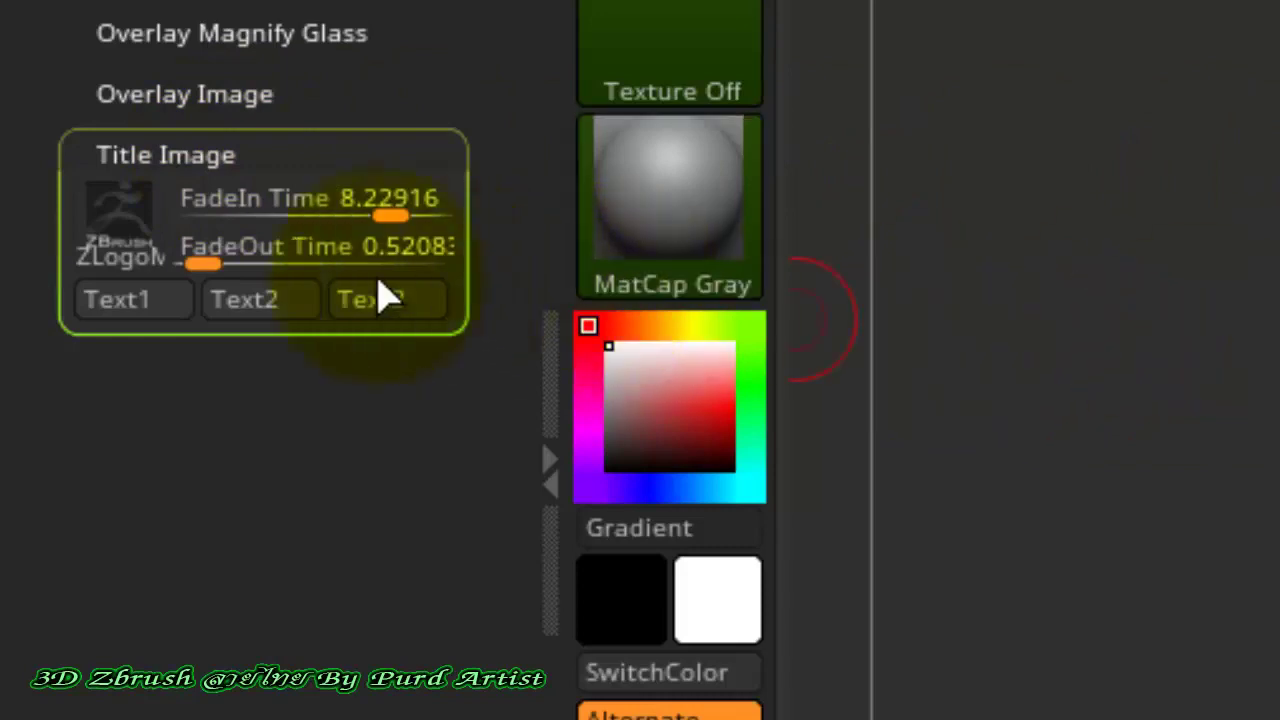
pyautogui.click(200, 257)
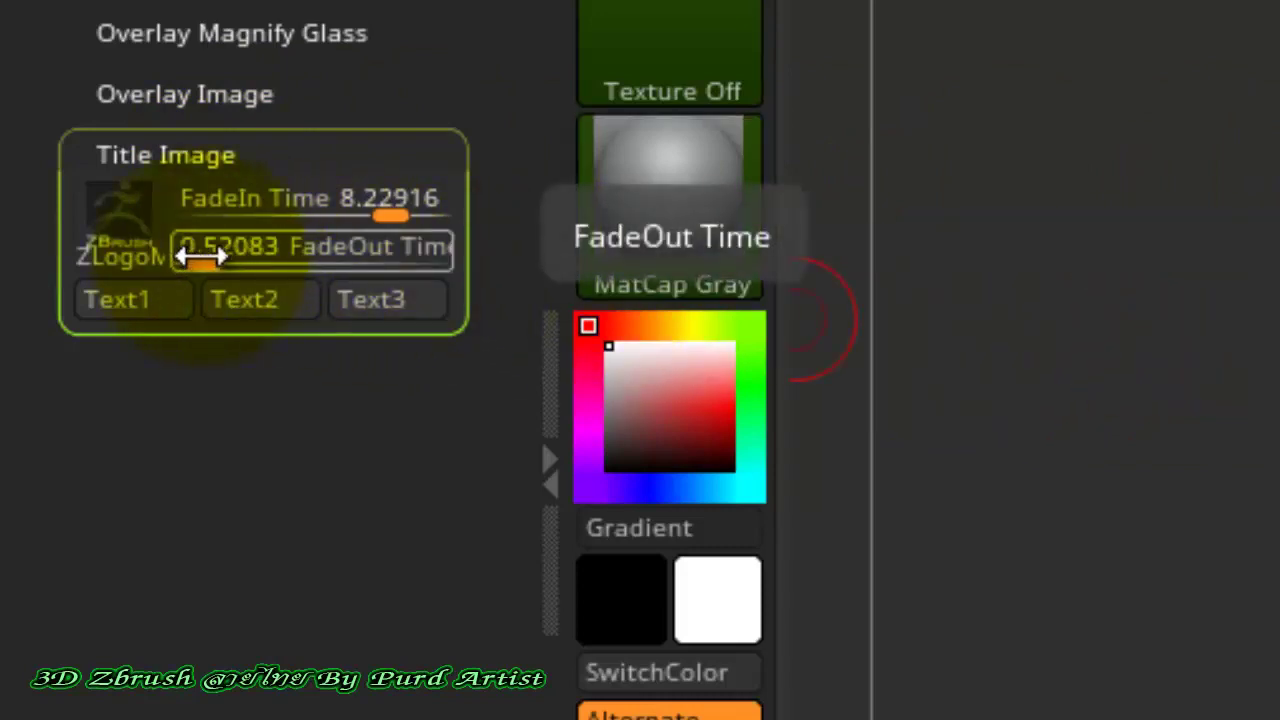
pyautogui.moveTo(206, 263); pyautogui.dragTo(223, 226)
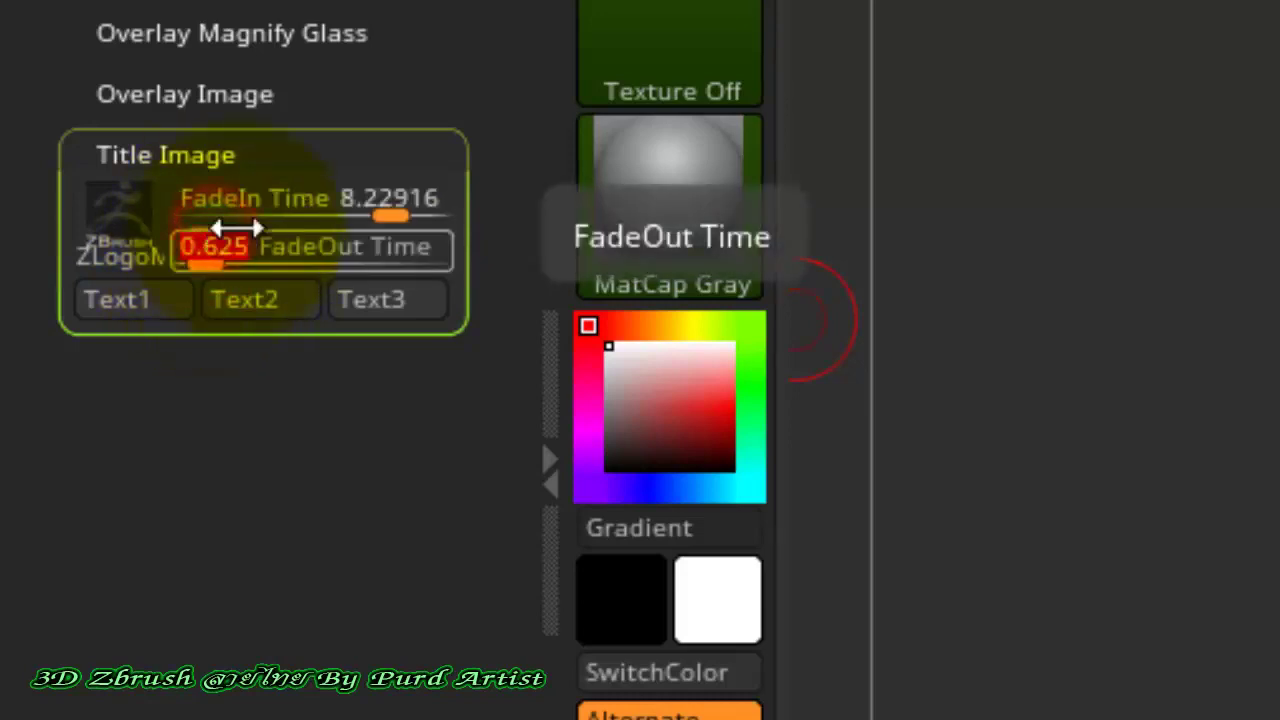
pyautogui.write('1')
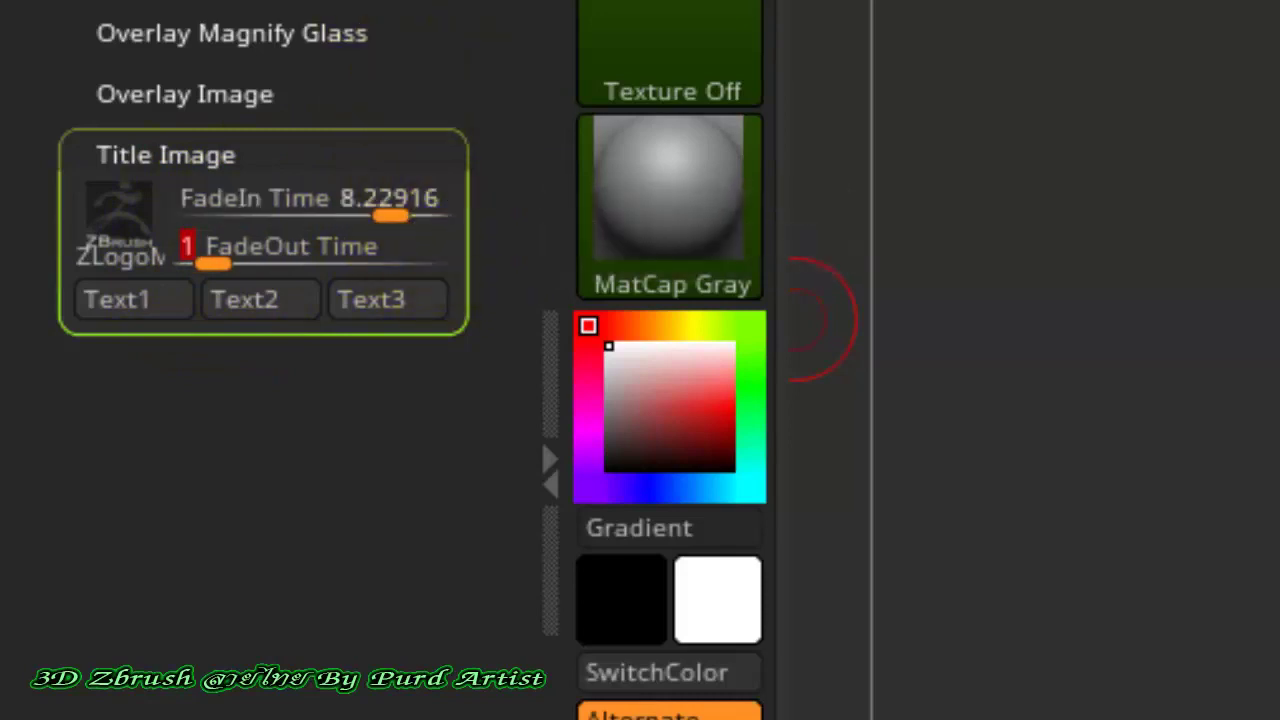
pyautogui.press('Return')
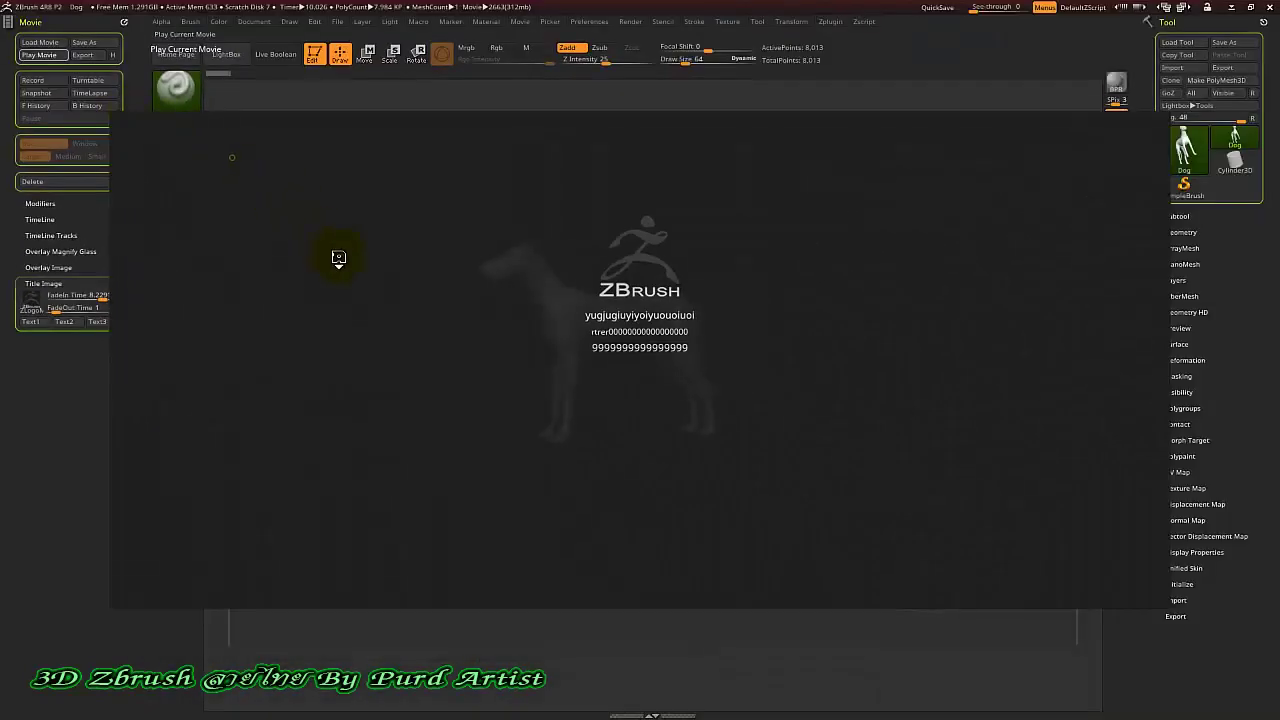